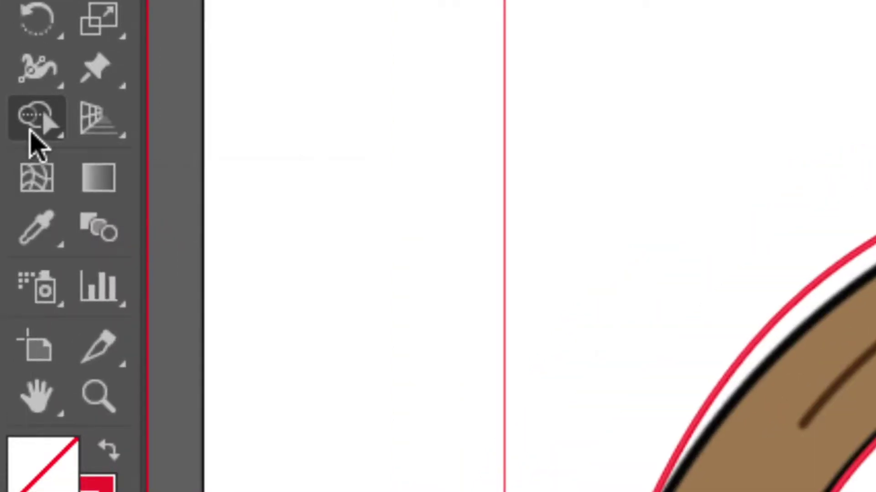
Tear the Shape Builder tool group into a floating panel and pick the Live Paint Bucket
{"action": "left_click", "coordinate": [31, 132]}
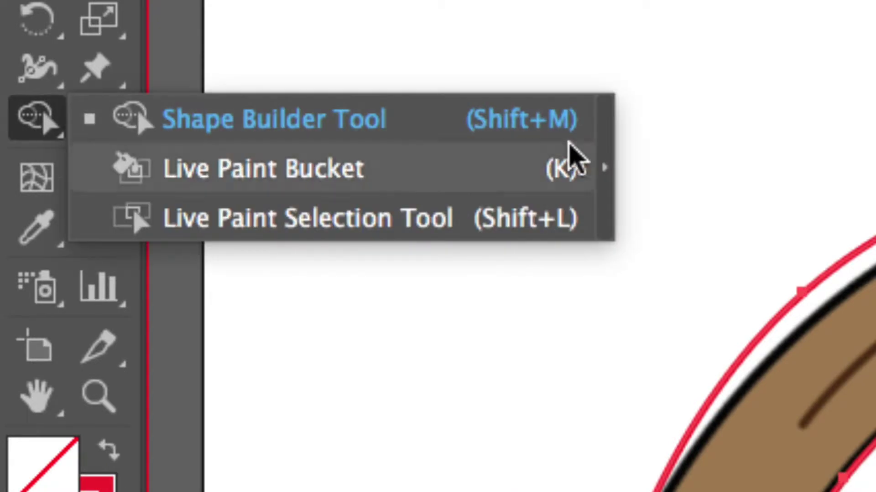
{"action": "left_click", "coordinate": [605, 168]}
{"action": "mouse_move", "coordinate": [155, 151]}
{"action": "left_mouse_down"}
{"action": "mouse_move", "coordinate": [322, 129]}
{"action": "mouse_move", "coordinate": [352, 104]}
{"action": "left_mouse_up"}
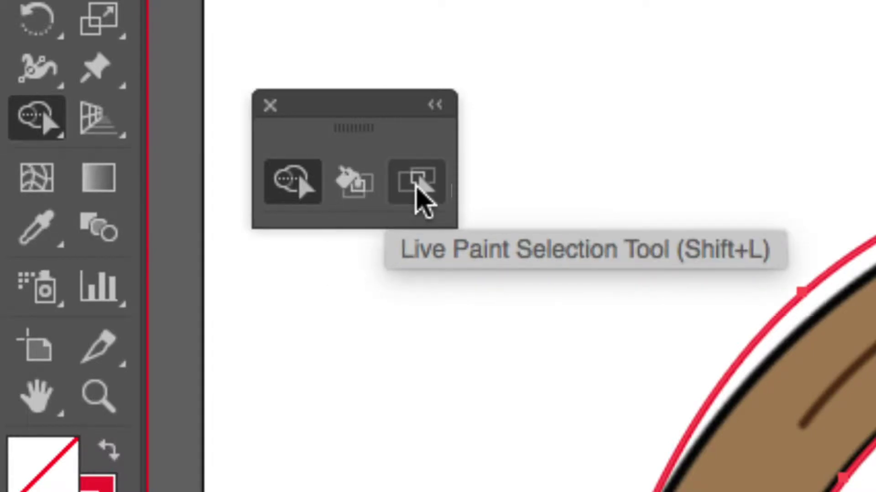
{"action": "left_click", "coordinate": [349, 194]}
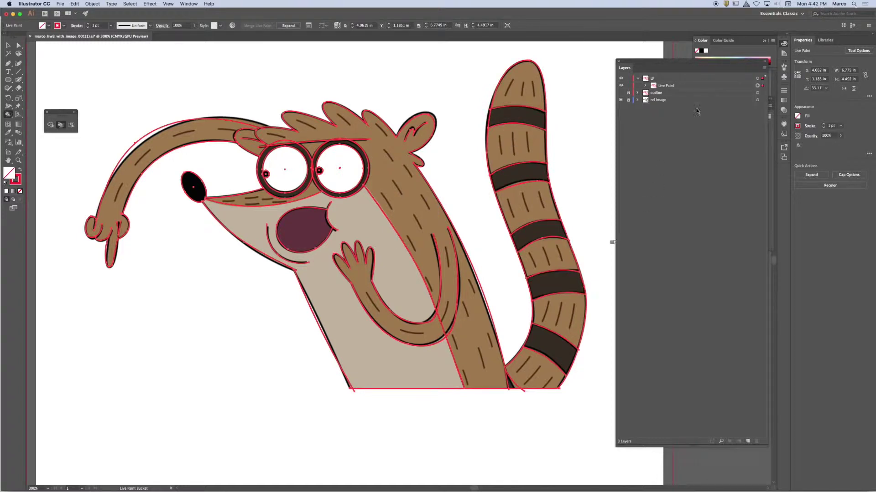
Drag the Layers panel down and right to expose Swatches, then zoom to 600% on the face
{"action": "left_click_drag", "start_coordinate": [691, 64], "coordinate": [777, 132]}
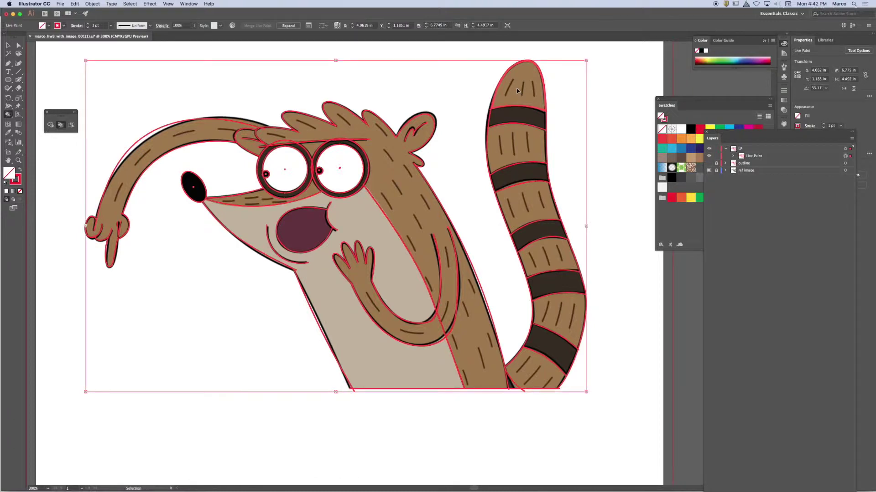
{"action": "key", "text": "super+equal"}
{"action": "key", "text": "super+equal"}
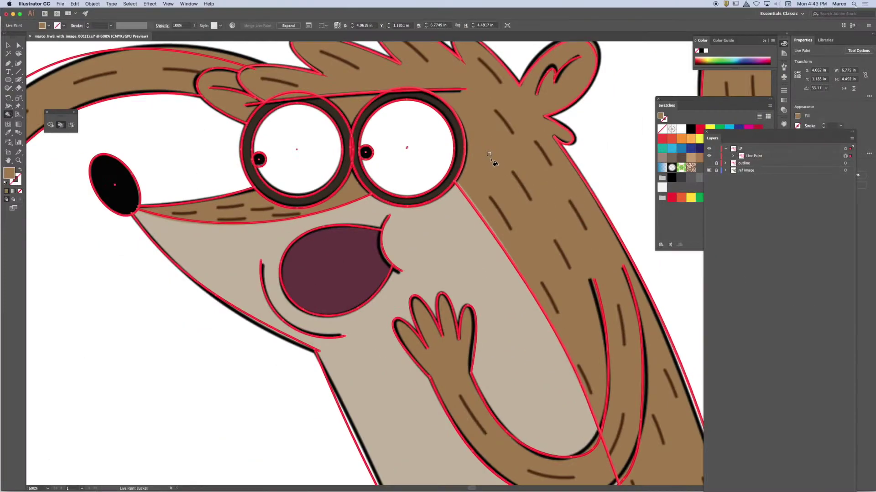
Fill the body region brown and paint over the dark lines near the brow
{"action": "left_click", "coordinate": [493, 162]}
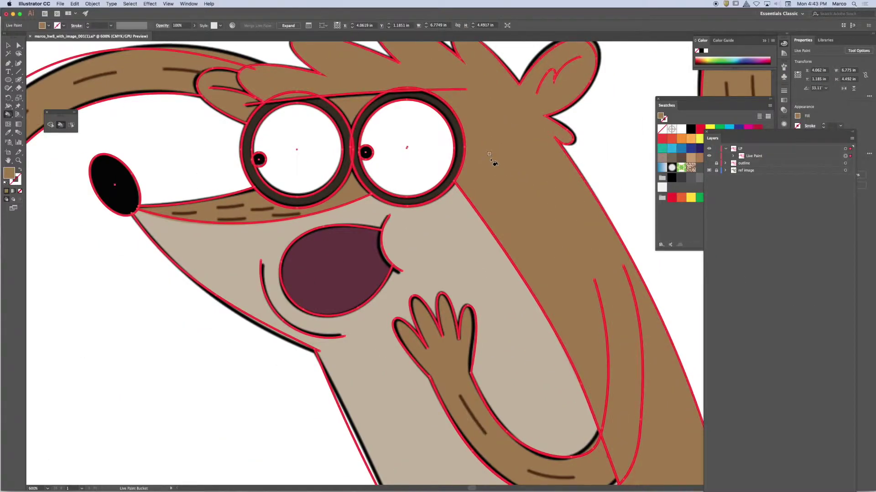
{"action": "left_click", "coordinate": [338, 253], "text": "alt"}
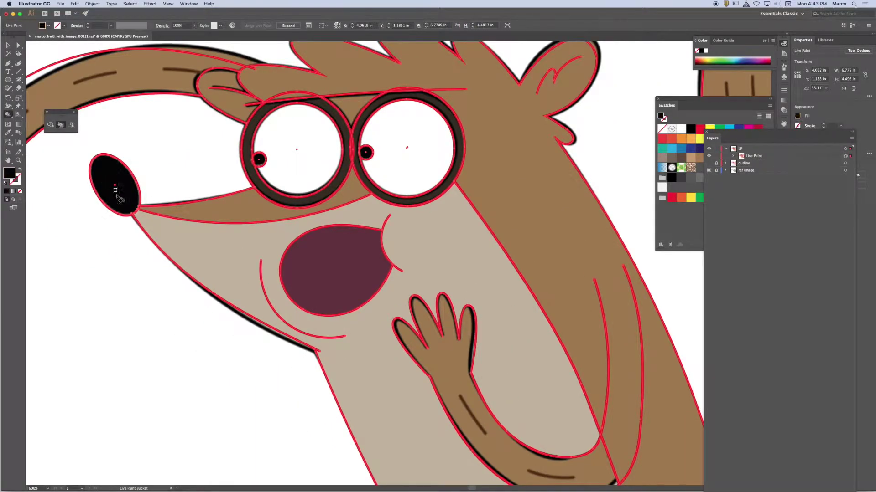
{"action": "left_click", "coordinate": [157, 76], "text": "alt"}
{"action": "left_click", "coordinate": [157, 76]}
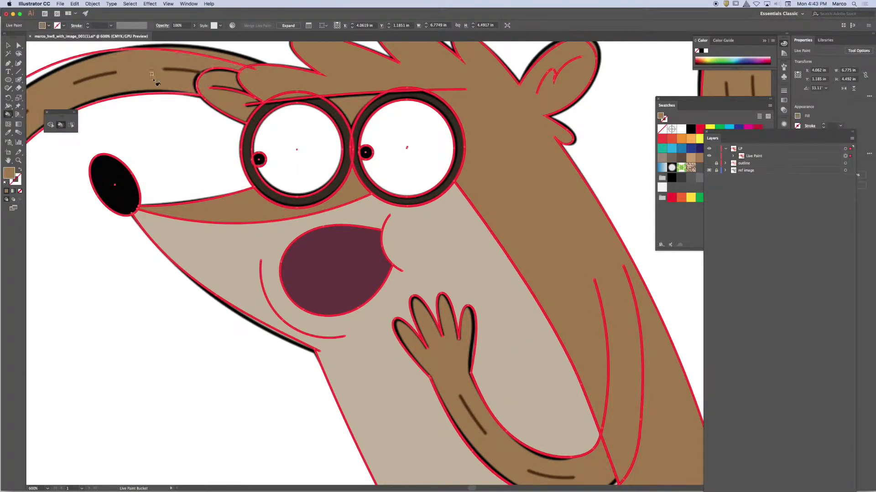
{"action": "left_click", "coordinate": [234, 107]}
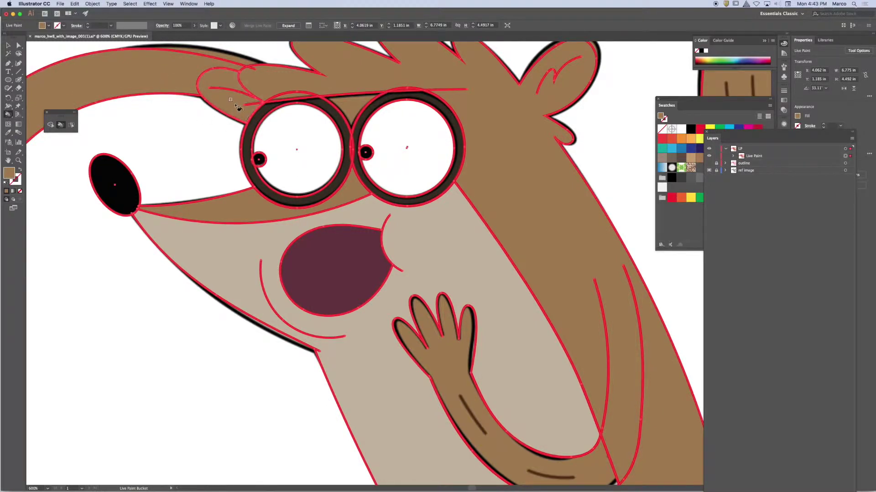
Fill the left eye's interior white and paint the hand's dark areas brown
{"action": "left_click", "coordinate": [422, 160], "text": "alt"}
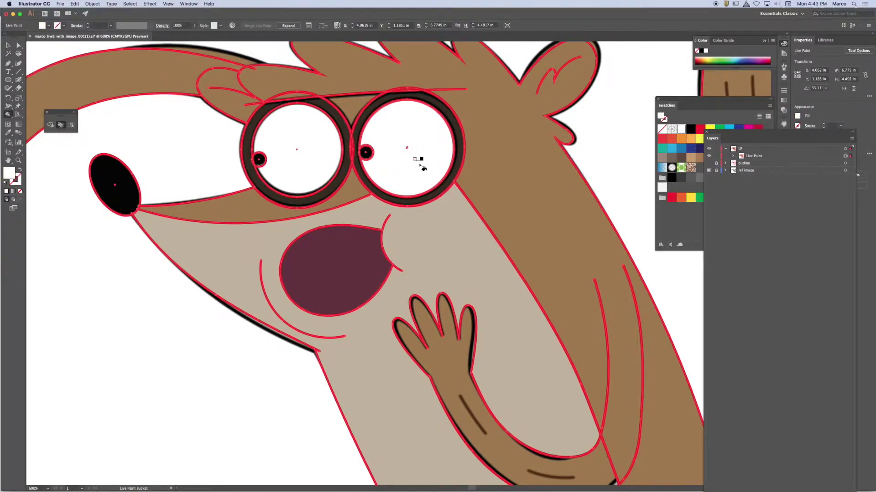
{"action": "left_click", "coordinate": [287, 164]}
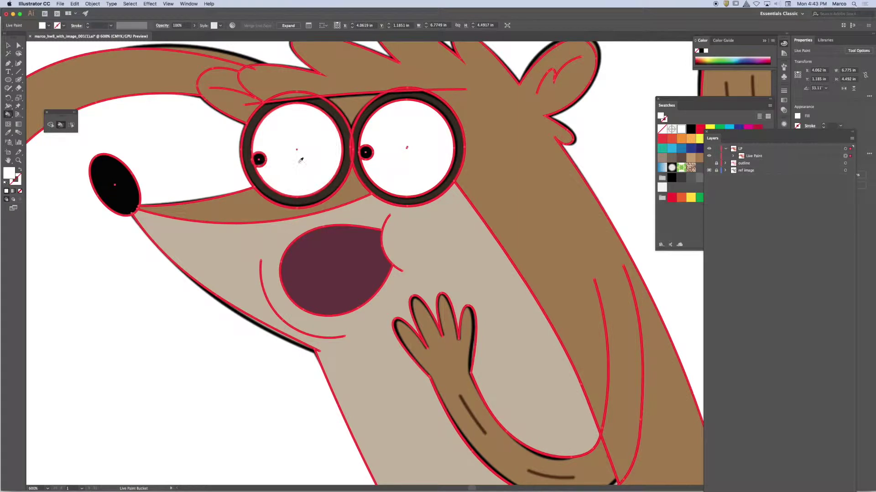
{"action": "left_click", "coordinate": [463, 379], "text": "alt"}
{"action": "left_click", "coordinate": [461, 376]}
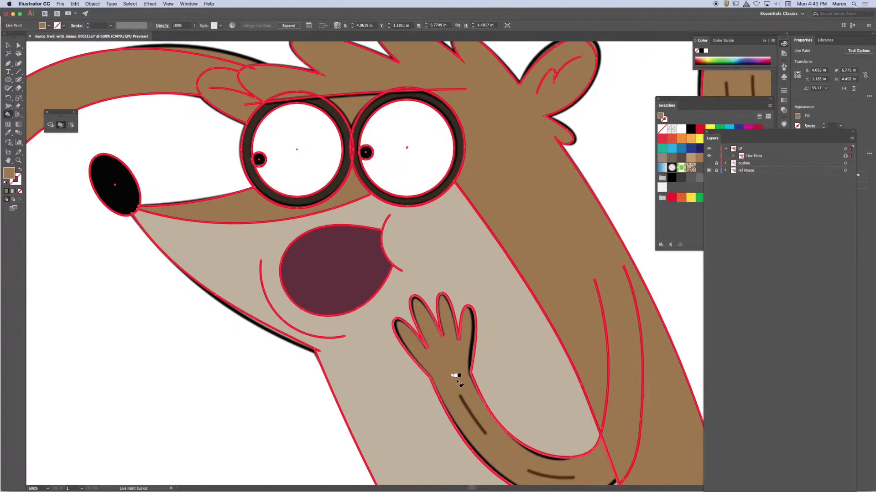
{"action": "mouse_move", "coordinate": [606, 378]}
{"action": "left_mouse_down"}
{"action": "mouse_move", "coordinate": [457, 215]}
{"action": "mouse_move", "coordinate": [346, 184]}
{"action": "left_mouse_up"}
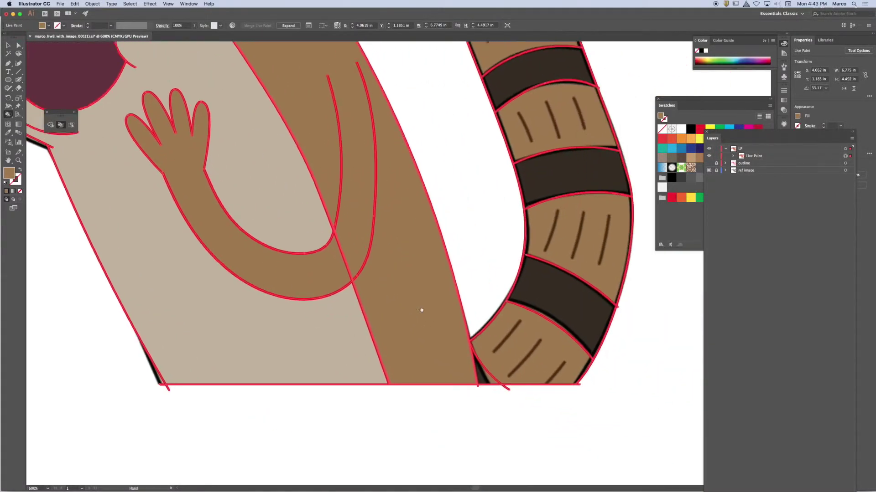
Paint the hatch lines of the bottom, middle and upper tail segments solid brown
{"action": "double_click", "coordinate": [552, 332]}
{"action": "left_click", "coordinate": [573, 305], "text": "alt"}
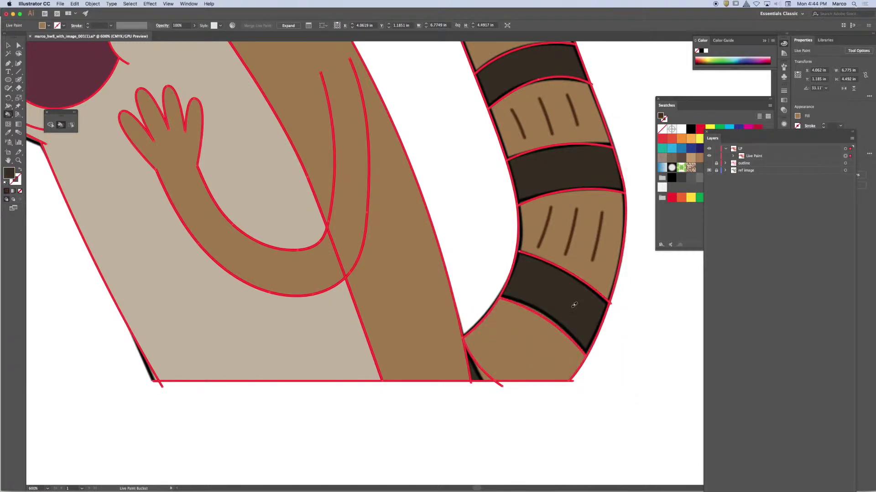
{"action": "left_click", "coordinate": [576, 264], "text": "alt"}
{"action": "double_click", "coordinate": [581, 259]}
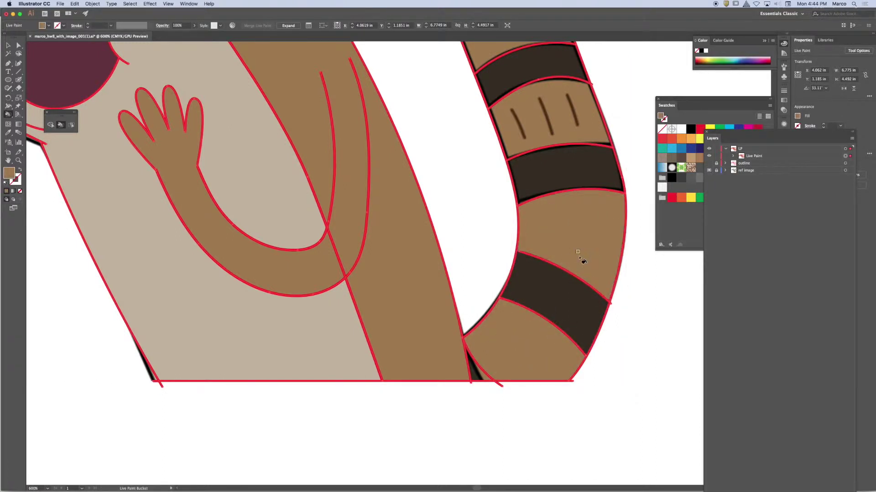
{"action": "left_click", "coordinate": [570, 177], "text": "alt"}
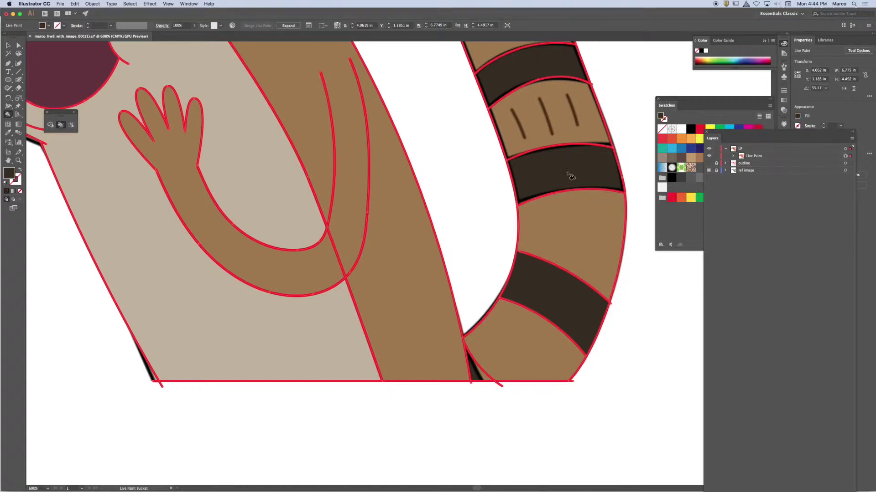
{"action": "left_click", "coordinate": [592, 128], "text": "alt"}
{"action": "double_click", "coordinate": [593, 132]}
{"action": "left_click", "coordinate": [546, 57], "text": "alt"}
{"action": "scroll", "coordinate": [546, 64], "scroll_direction": "up", "scroll_amount": 8}
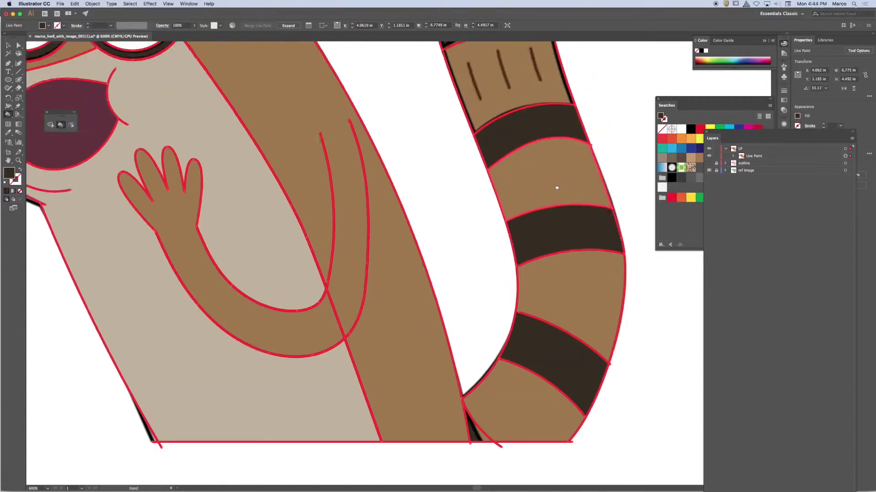
Paint the remaining middle, top and tip tail segments brown, checking the whole raccoon at 300%
{"action": "left_click", "coordinate": [547, 237], "text": "alt"}
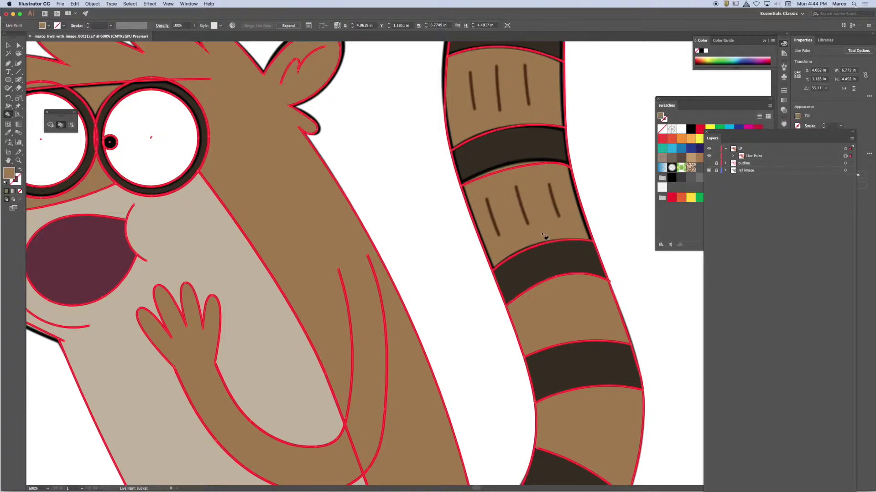
{"action": "double_click", "coordinate": [547, 238]}
{"action": "left_click", "coordinate": [539, 145], "text": "alt"}
{"action": "left_click", "coordinate": [542, 95], "text": "alt"}
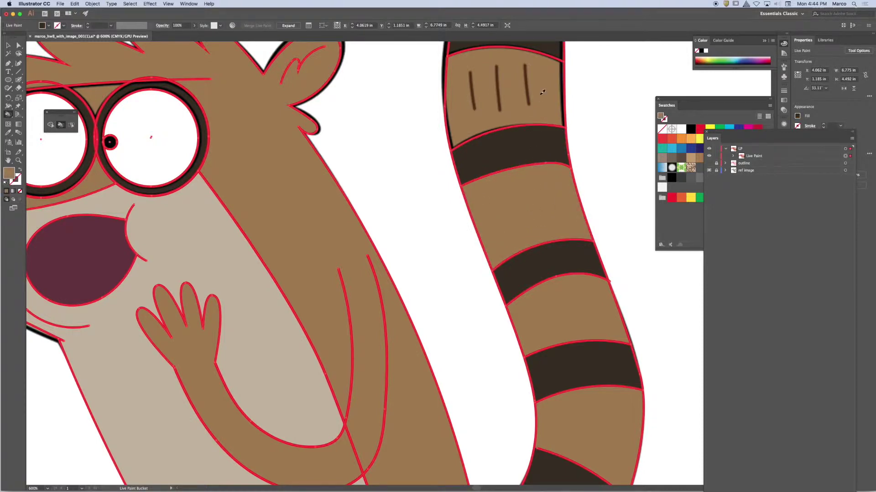
{"action": "double_click", "coordinate": [543, 95]}
{"action": "left_click_drag", "start_coordinate": [594, 111], "coordinate": [588, 255]}
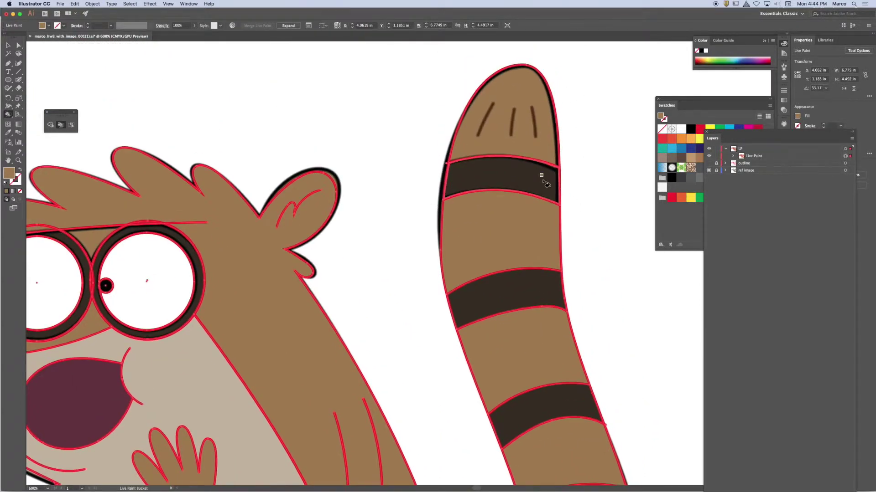
{"action": "left_click", "coordinate": [544, 181], "text": "alt"}
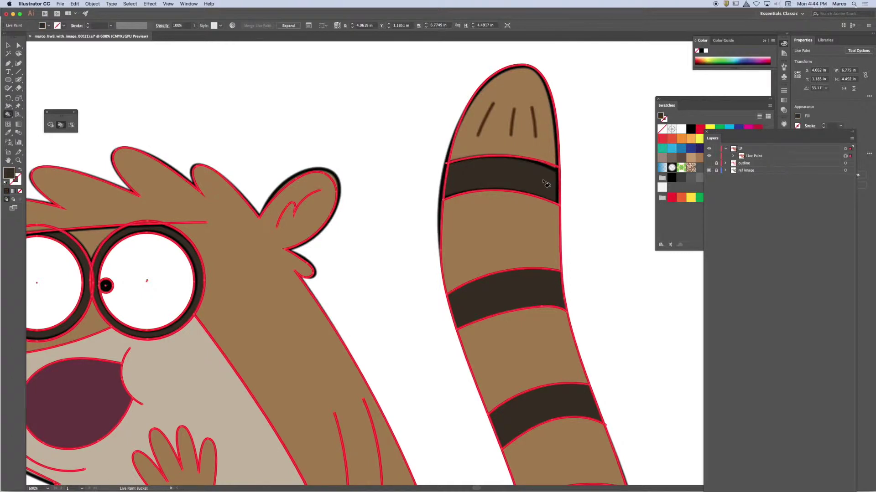
{"action": "left_click", "coordinate": [551, 140], "text": "alt"}
{"action": "double_click", "coordinate": [551, 142]}
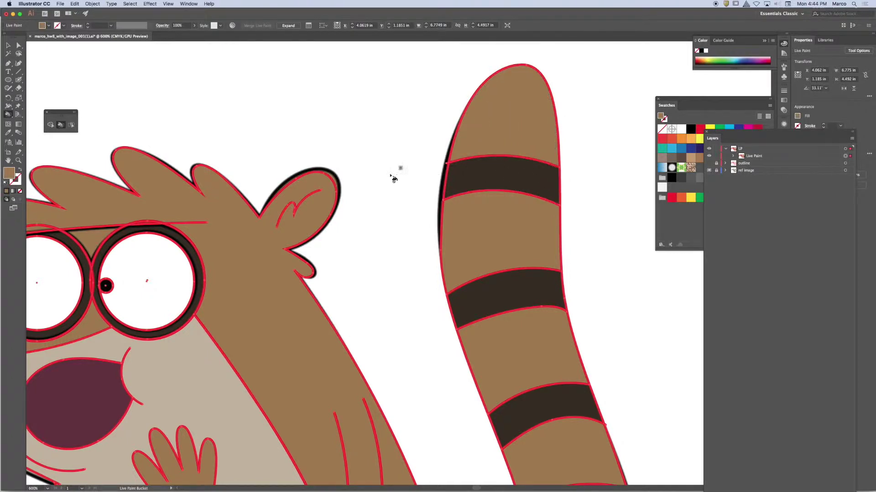
{"action": "key", "text": "v"}
{"action": "key", "text": "super+minus"}
{"action": "key", "text": "super+minus"}
{"action": "key", "text": "k"}
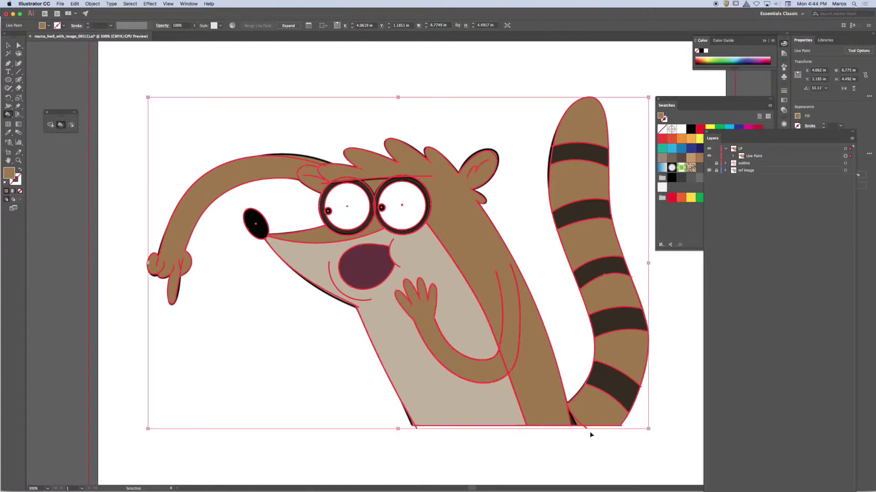
{"action": "key", "text": "super+plus"}
{"action": "key", "text": "super+plus"}
{"action": "key", "text": "super+plus"}
Fill the small gap at the artwork's bottom edge with dark brown
{"action": "left_click_drag", "start_coordinate": [592, 434], "coordinate": [433, 261]}
{"action": "scroll", "coordinate": [433, 261], "scroll_direction": "down", "scroll_amount": 5}
{"action": "scroll", "coordinate": [433, 261], "scroll_direction": "right", "scroll_amount": 5}
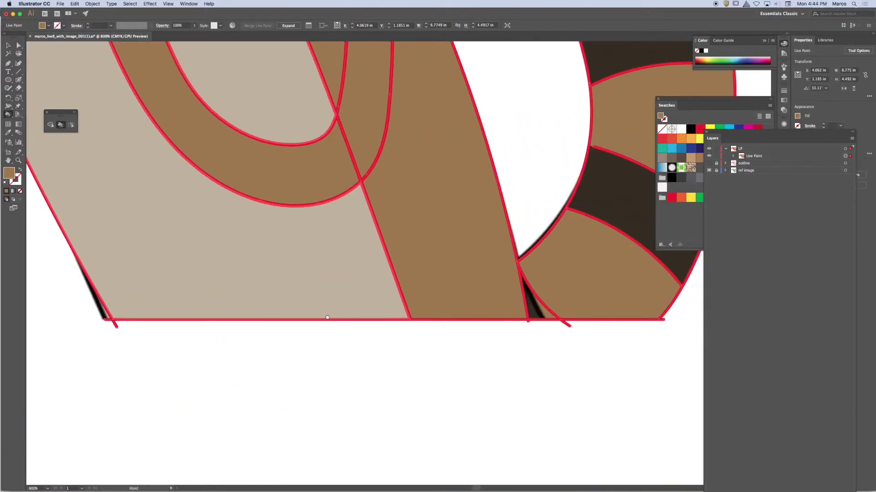
{"action": "left_click", "coordinate": [538, 306], "text": "alt"}
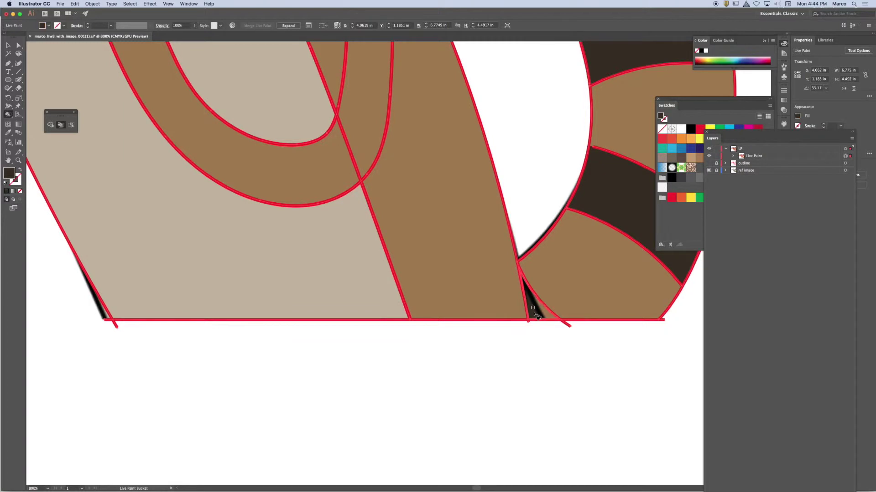
{"action": "left_click", "coordinate": [529, 303]}
Try filling the right eye ring with the hair's brown, then undo it
{"action": "scroll", "coordinate": [284, 67], "scroll_direction": "up", "scroll_amount": 10}
{"action": "scroll", "coordinate": [283, 67], "scroll_direction": "left", "scroll_amount": 5}
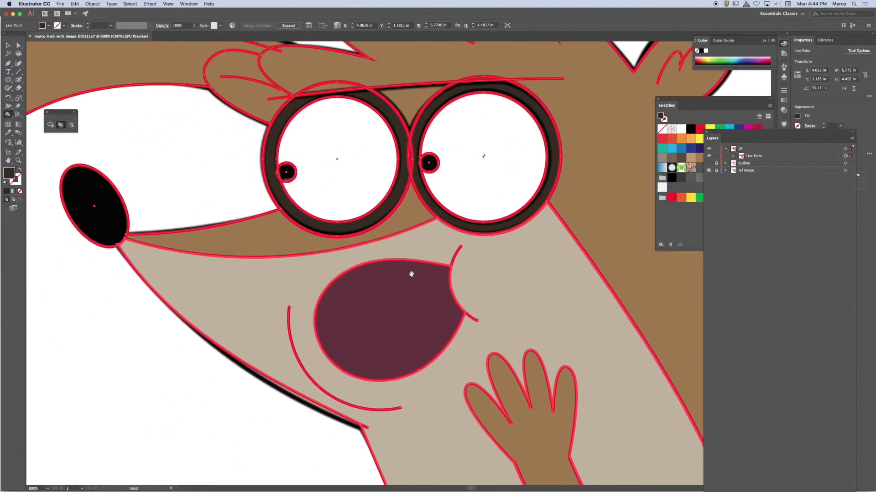
{"action": "left_click_drag", "start_coordinate": [411, 274], "coordinate": [369, 351]}
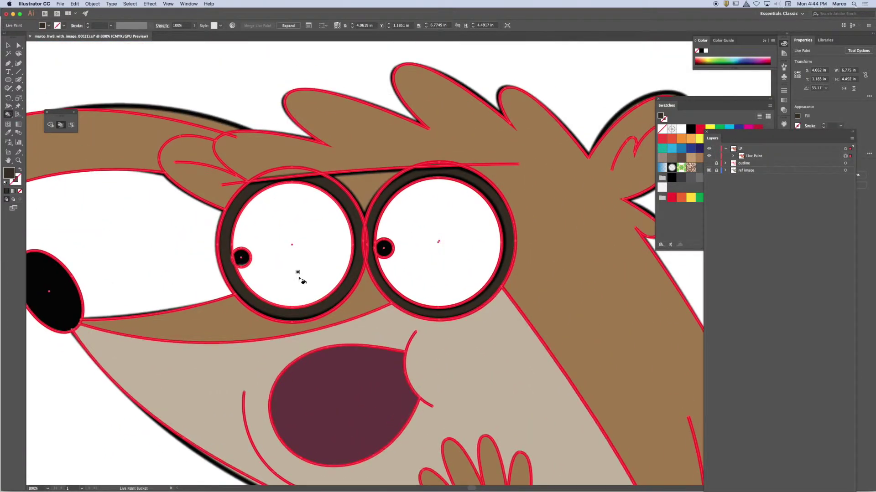
{"action": "left_click", "coordinate": [294, 167], "text": "alt"}
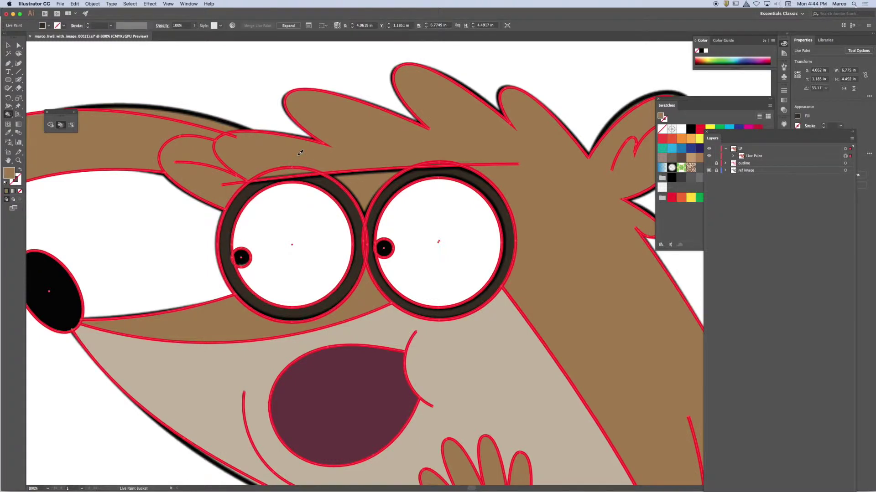
{"action": "left_click", "coordinate": [339, 187], "text": "alt"}
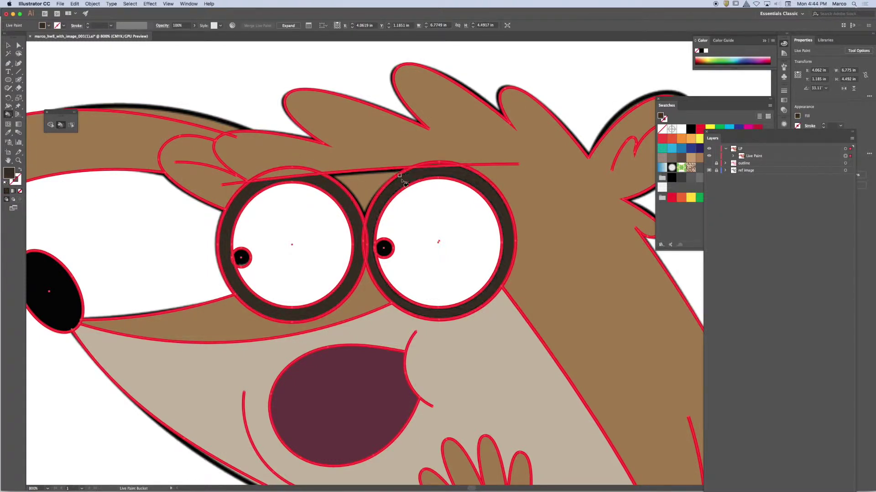
{"action": "left_click", "coordinate": [451, 152], "text": "alt"}
{"action": "left_click", "coordinate": [502, 283]}
{"action": "key", "text": "super+z"}
Resample the rings' near-black, the pupil's pure black and the left ring's dark brown-black
{"action": "left_click", "coordinate": [499, 288], "text": "alt"}
{"action": "left_click", "coordinate": [388, 252], "text": "alt"}
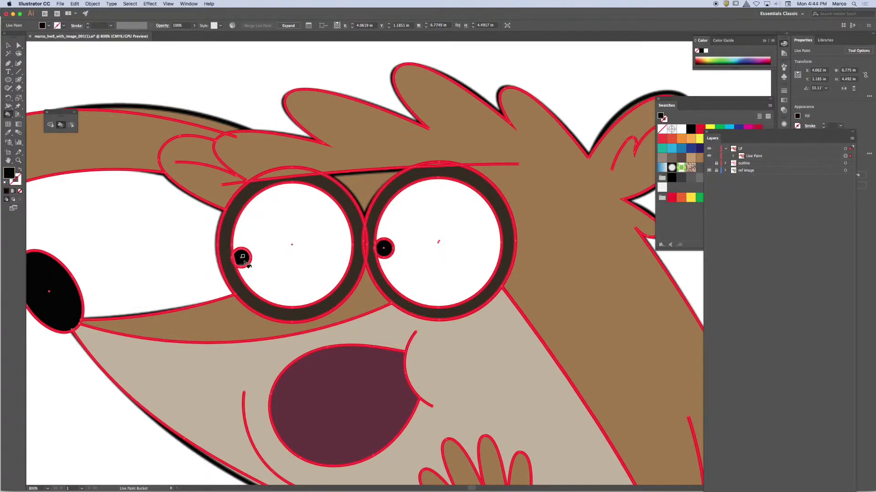
{"action": "left_click", "coordinate": [258, 307], "text": "alt"}
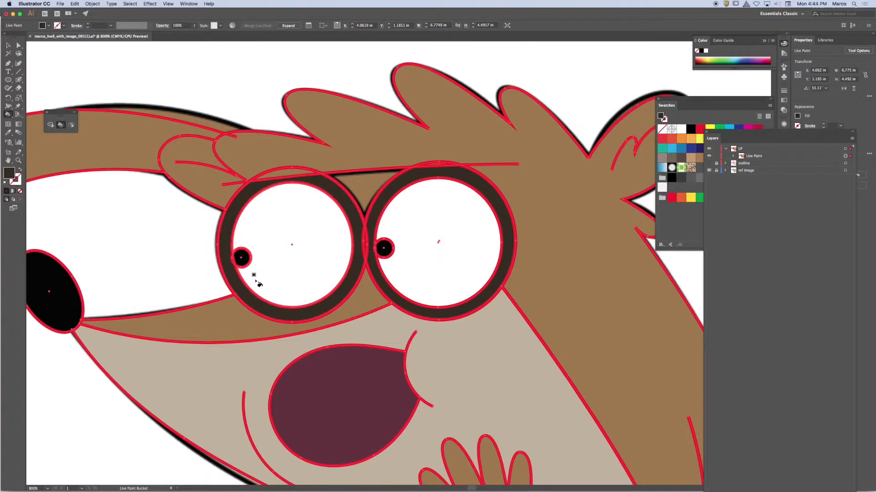
{"action": "key", "text": "super+minus"}
{"action": "key", "text": "super+minus"}
{"action": "key", "text": "super+minus"}
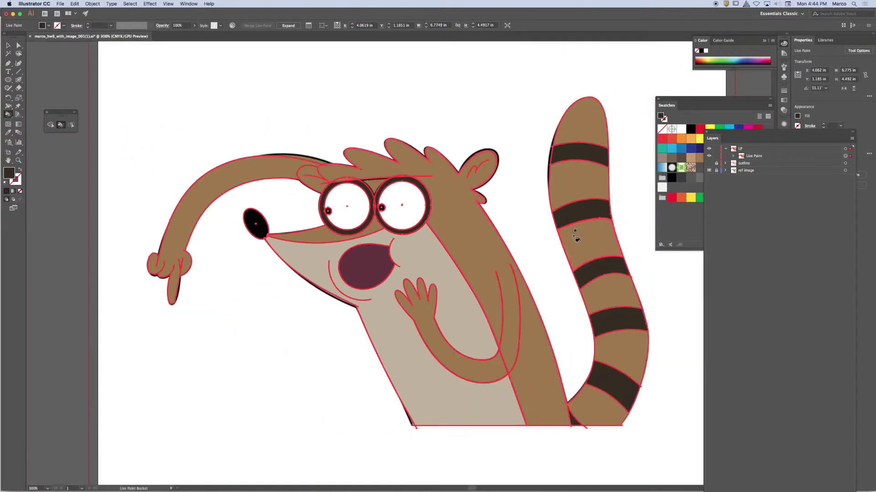
Deselect the artwork and toggle the ref image layer on and off to compare
{"action": "left_click", "coordinate": [9, 45]}
{"action": "left_click", "coordinate": [233, 71]}
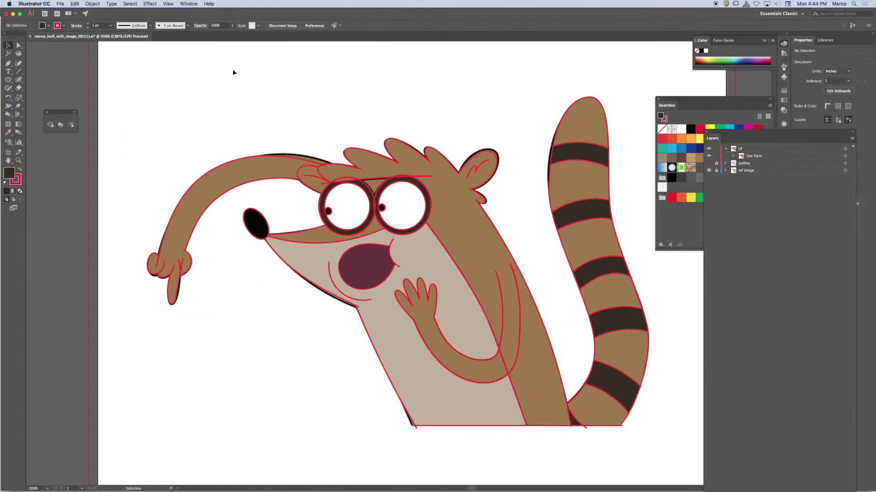
{"action": "left_click", "coordinate": [711, 172]}
{"action": "double_click", "coordinate": [711, 172]}
{"action": "left_click", "coordinate": [711, 172]}
{"action": "left_click", "coordinate": [711, 172]}
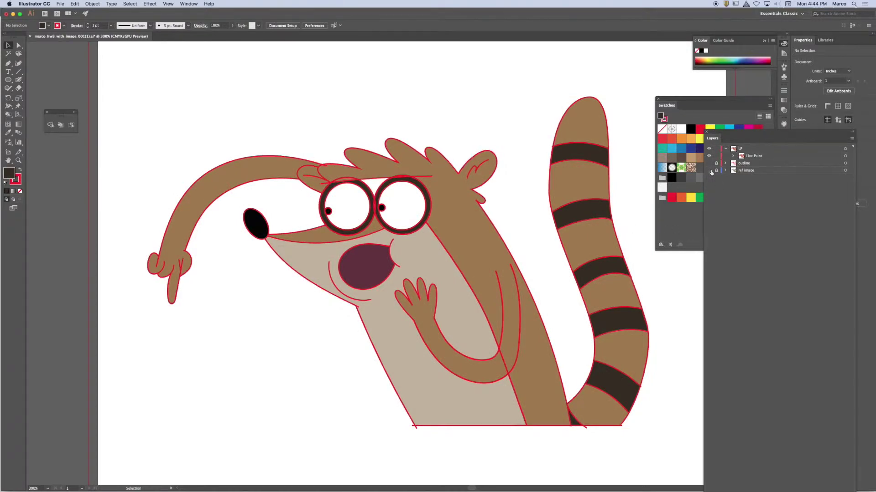
{"action": "left_click", "coordinate": [711, 172]}
{"action": "left_click", "coordinate": [711, 172]}
{"action": "left_click", "coordinate": [710, 172]}
{"action": "left_click", "coordinate": [711, 172]}
Flick the ref image layer on and off again, finally showing its black outlines
{"action": "left_click", "coordinate": [709, 170]}
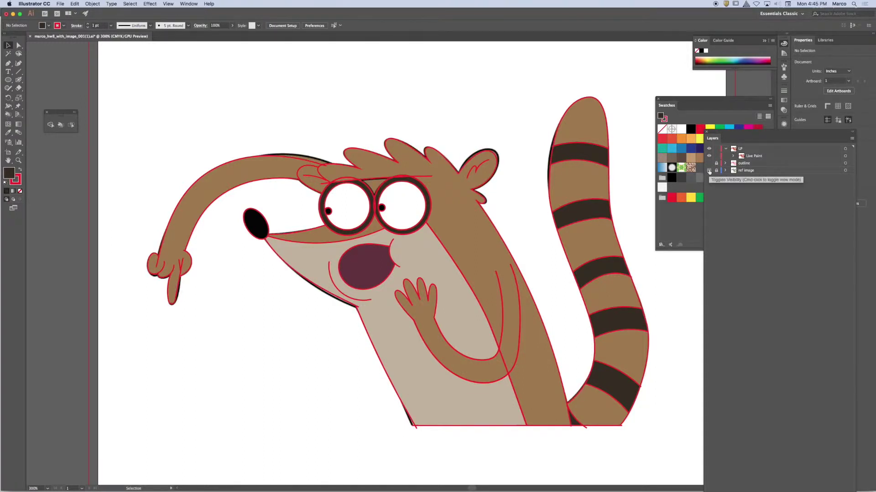
{"action": "left_click", "coordinate": [709, 170]}
{"action": "left_click", "coordinate": [709, 170]}
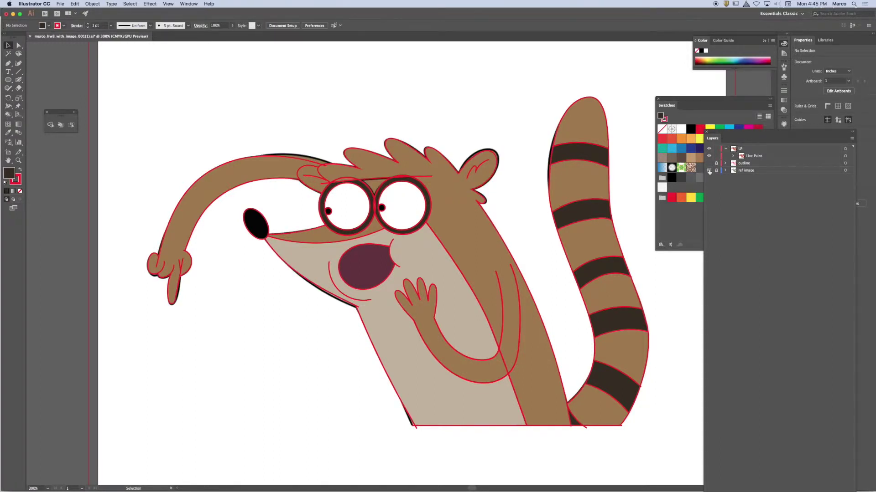
{"action": "left_click", "coordinate": [709, 171]}
{"action": "left_click", "coordinate": [709, 171]}
{"action": "left_click", "coordinate": [709, 170]}
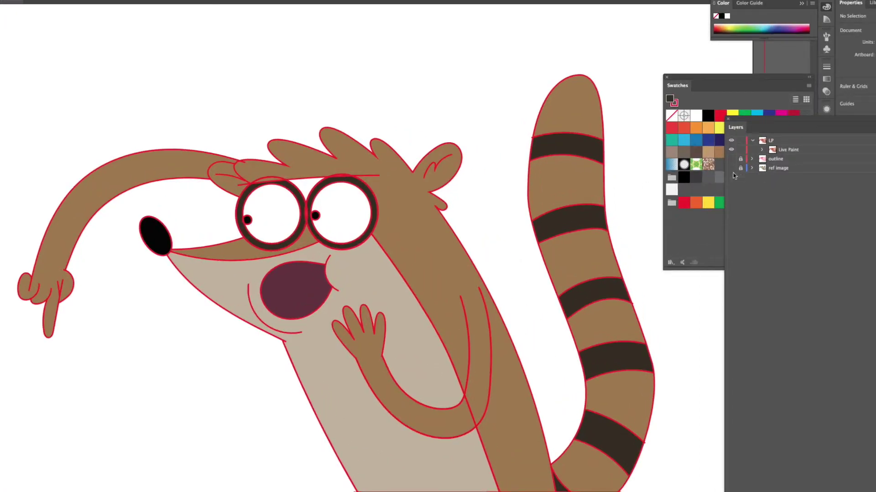
{"action": "left_click", "coordinate": [731, 168]}
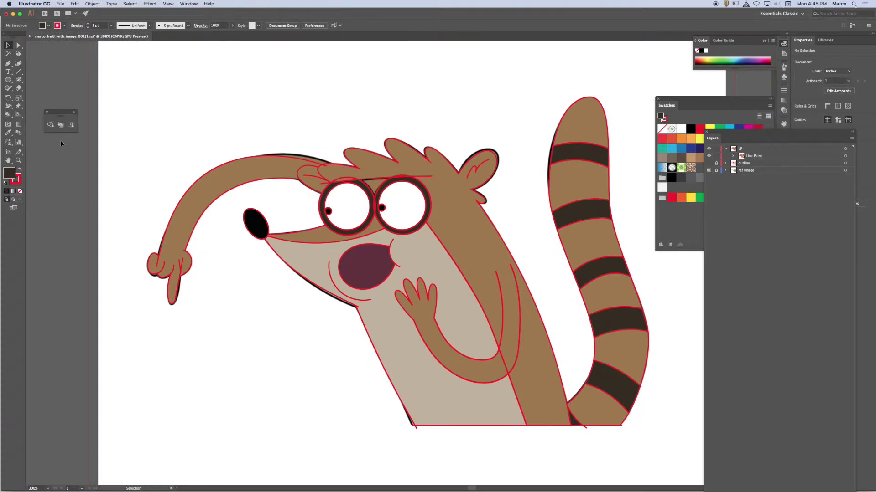
Sample brown with the Live Paint Bucket, then select the Live Paint group and open its context menu
{"action": "left_click", "coordinate": [61, 124]}
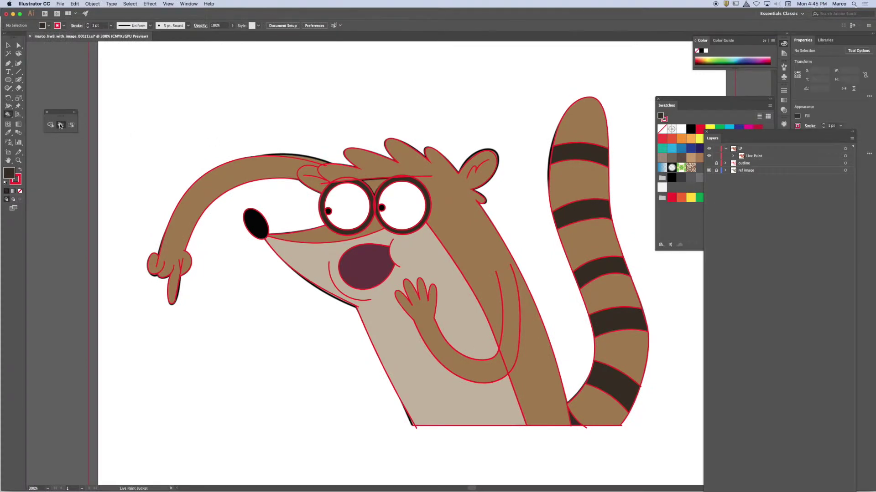
{"action": "left_click", "coordinate": [375, 187], "text": "alt"}
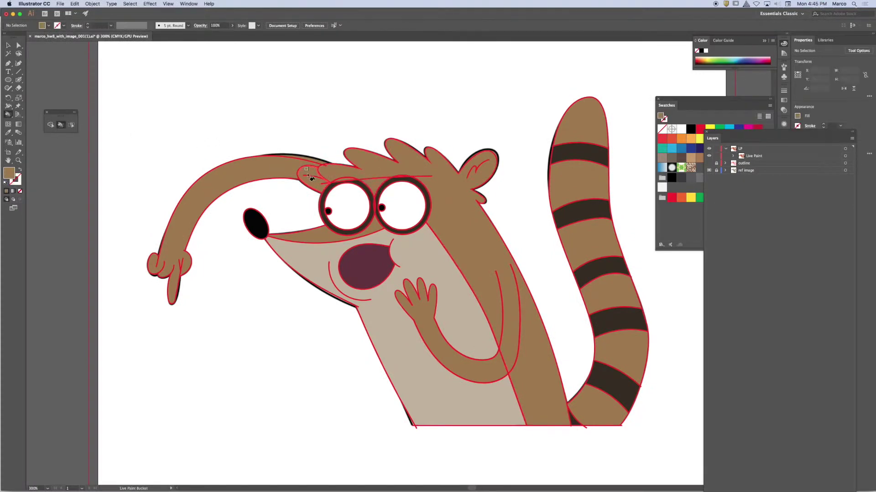
{"action": "left_click", "coordinate": [9, 46]}
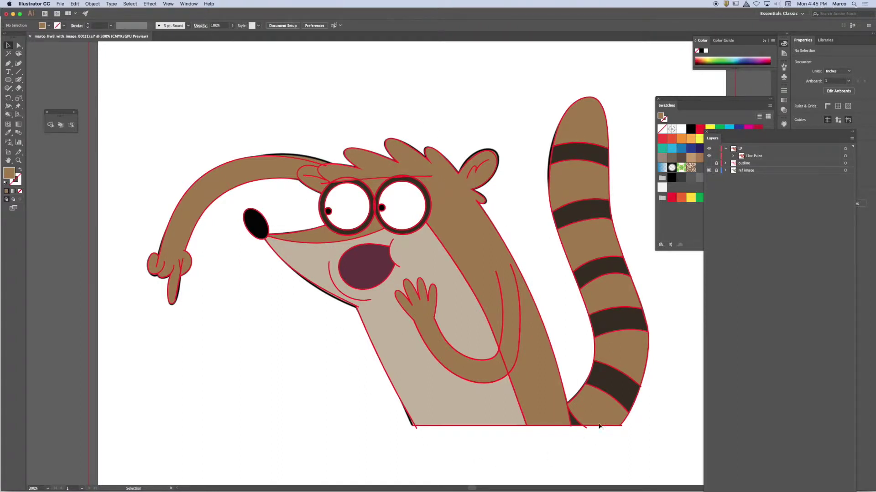
{"action": "left_click", "coordinate": [480, 219]}
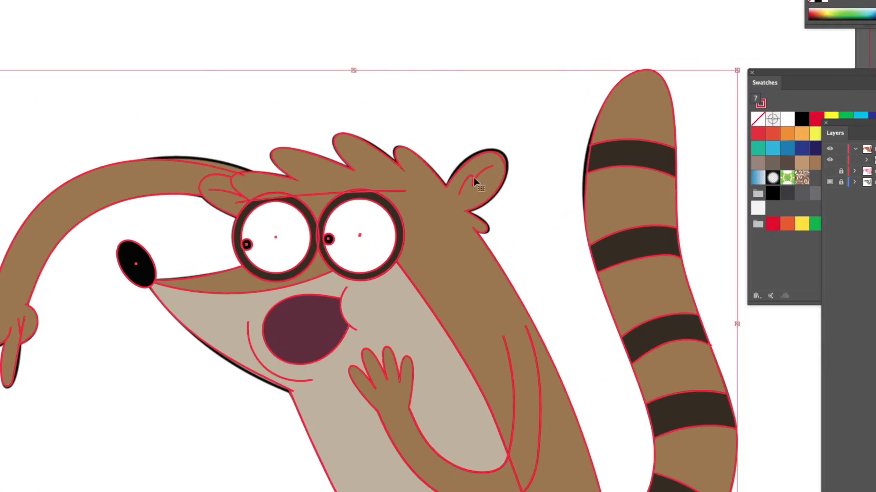
{"action": "key", "text": "super+shift+a"}
{"action": "left_click", "coordinate": [462, 211]}
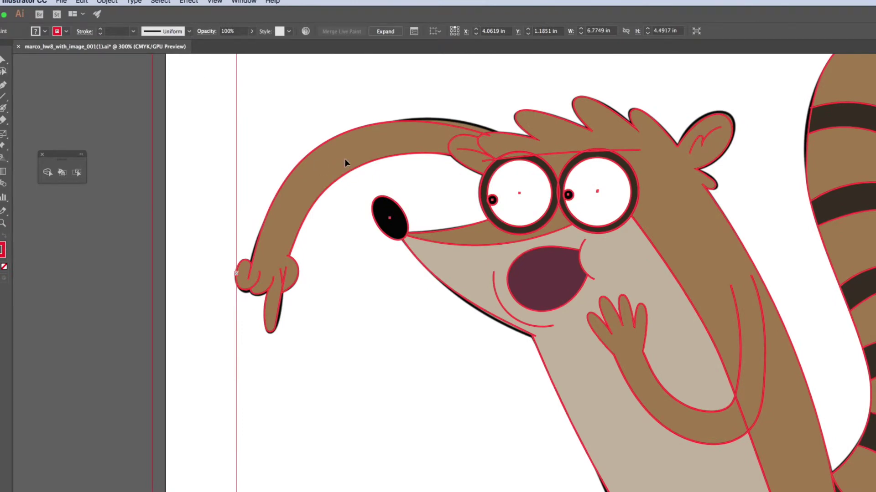
{"action": "right_click", "coordinate": [188, 146]}
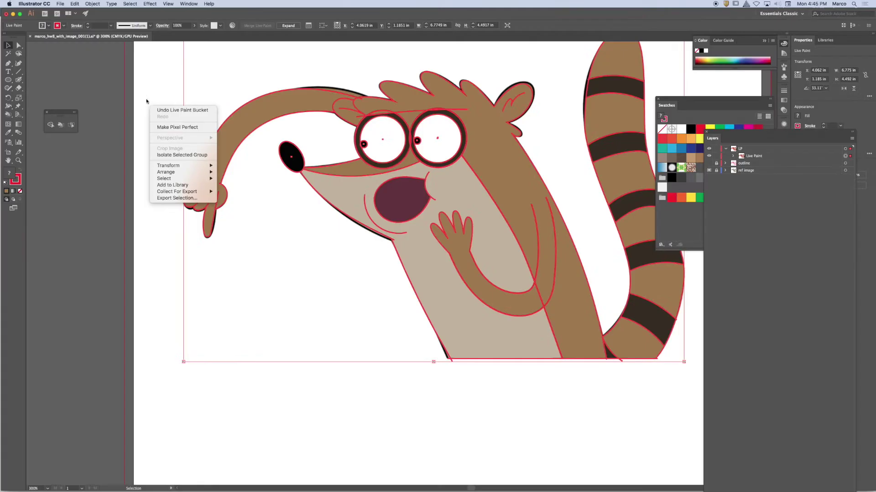
Select the Live Paint group and commit its stroke weight at 1 pt
{"action": "left_click", "coordinate": [185, 134]}
{"action": "left_click", "coordinate": [148, 97]}
{"action": "key", "text": "super+minus"}
{"action": "key", "text": "super+minus"}
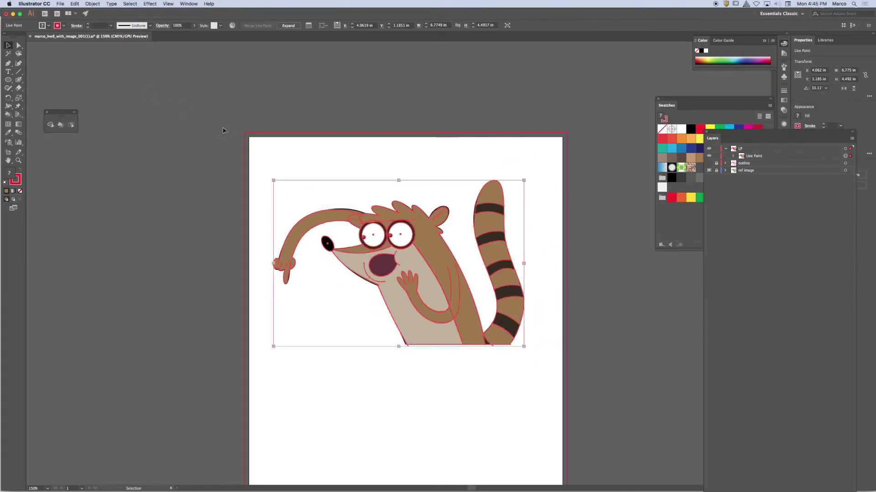
{"action": "left_click", "coordinate": [378, 214]}
{"action": "left_click", "coordinate": [95, 25]}
{"action": "key", "text": "Return"}
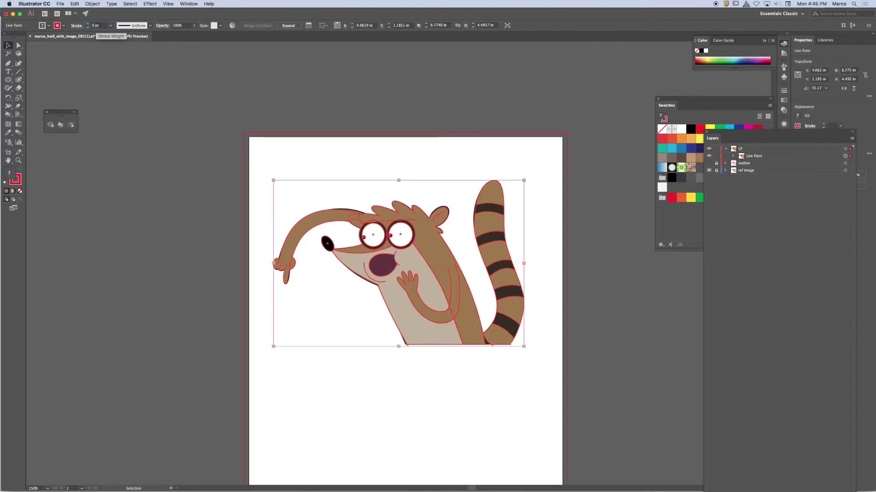
{"action": "left_click", "coordinate": [270, 160]}
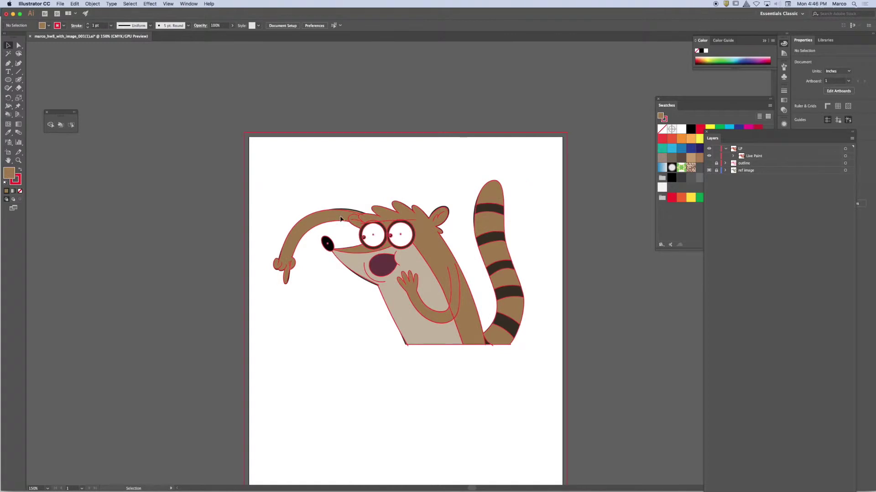
{"action": "key", "text": "super+a"}
{"action": "left_click", "coordinate": [100, 26]}
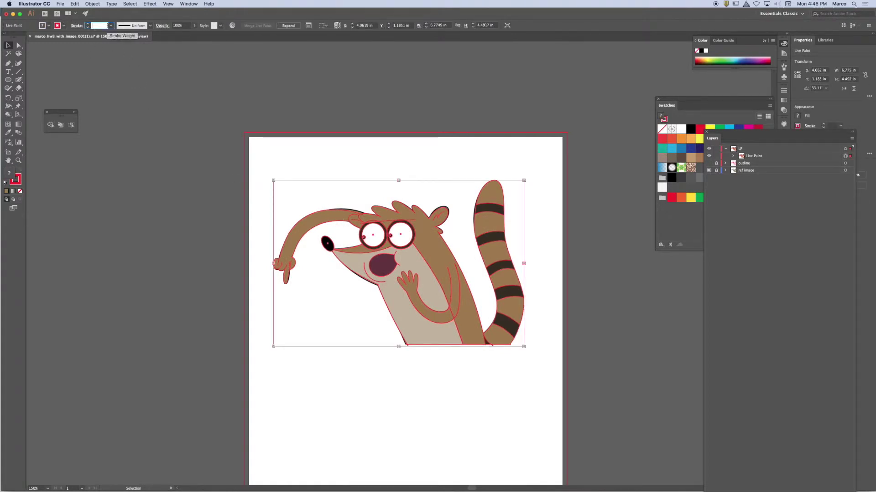
{"action": "key", "text": "Return"}
{"action": "left_click", "coordinate": [307, 160]}
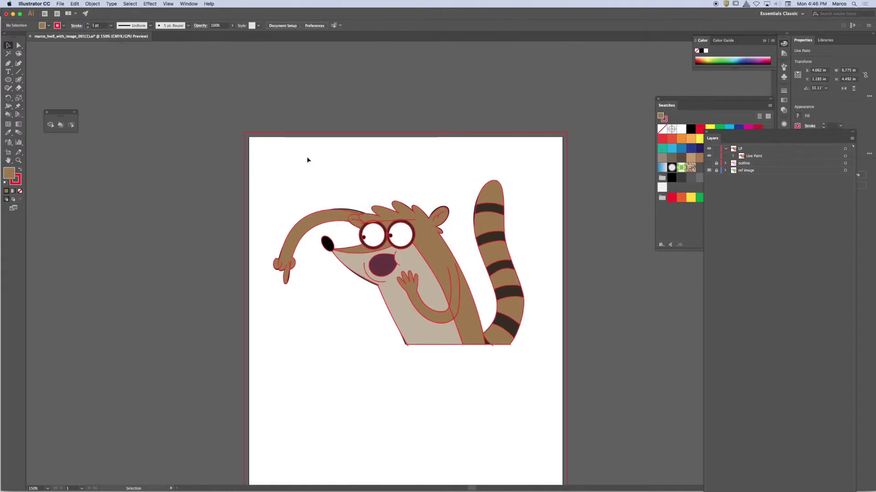
{"action": "left_click", "coordinate": [396, 238]}
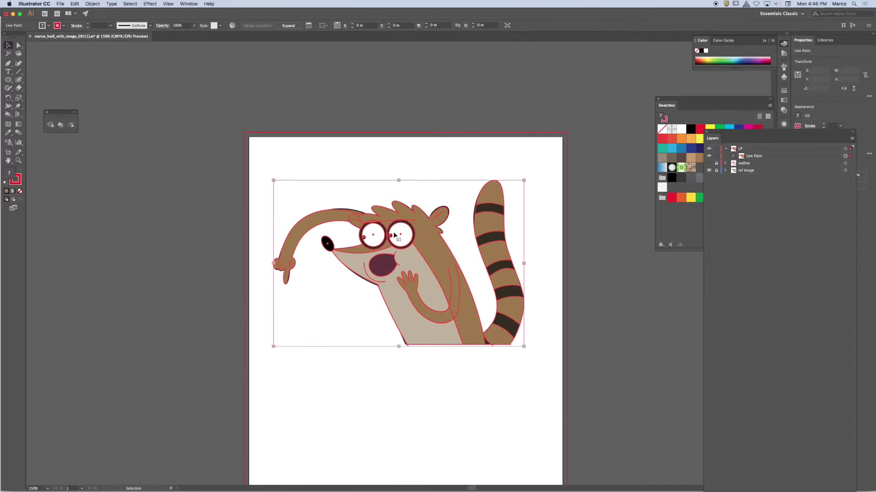
Hide the Live Paint colour and outline layers, leaving LP unlocked
{"action": "left_click", "coordinate": [708, 156]}
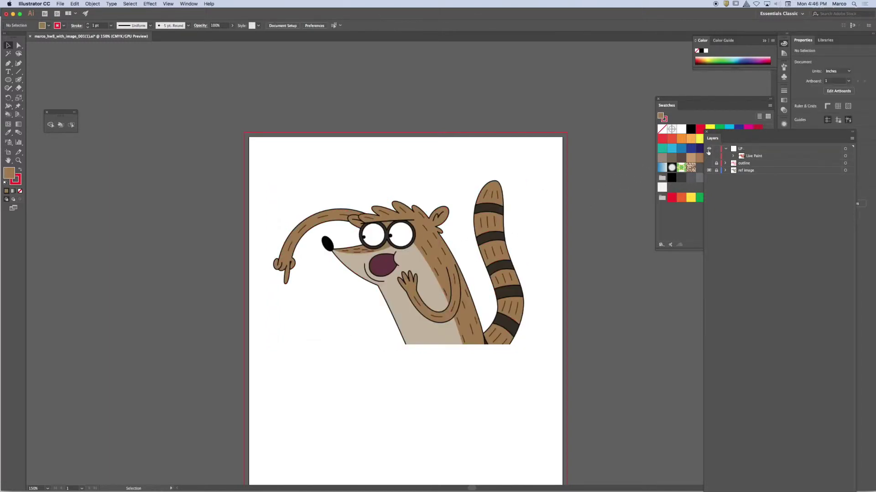
{"action": "left_click", "coordinate": [716, 149]}
{"action": "left_click", "coordinate": [716, 148]}
{"action": "left_click", "coordinate": [709, 163]}
Set the Live Paint group's stroke to 0.5 pt and its stroke colour to None
{"action": "left_click", "coordinate": [434, 246]}
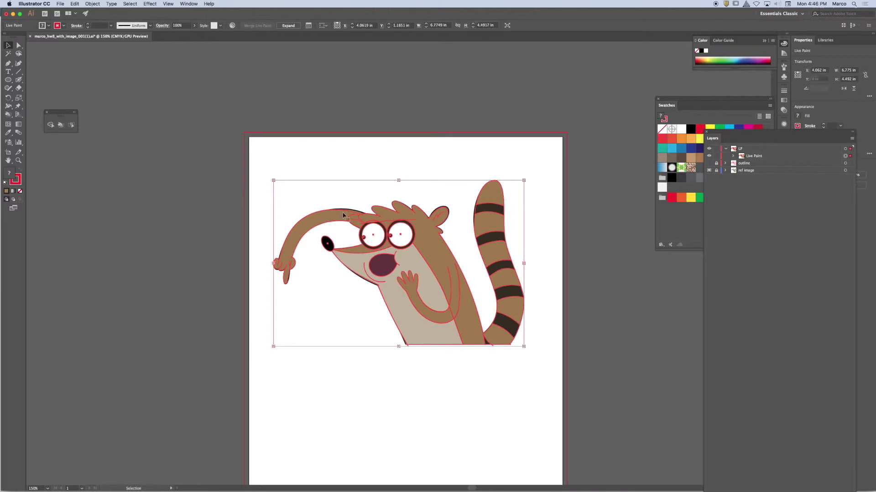
{"action": "left_click", "coordinate": [114, 25]}
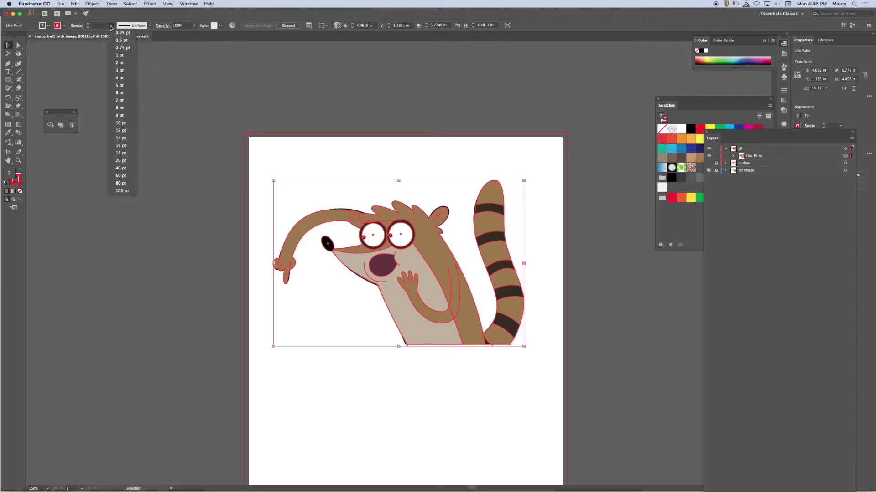
{"action": "left_click", "coordinate": [108, 37]}
{"action": "left_click", "coordinate": [88, 28]}
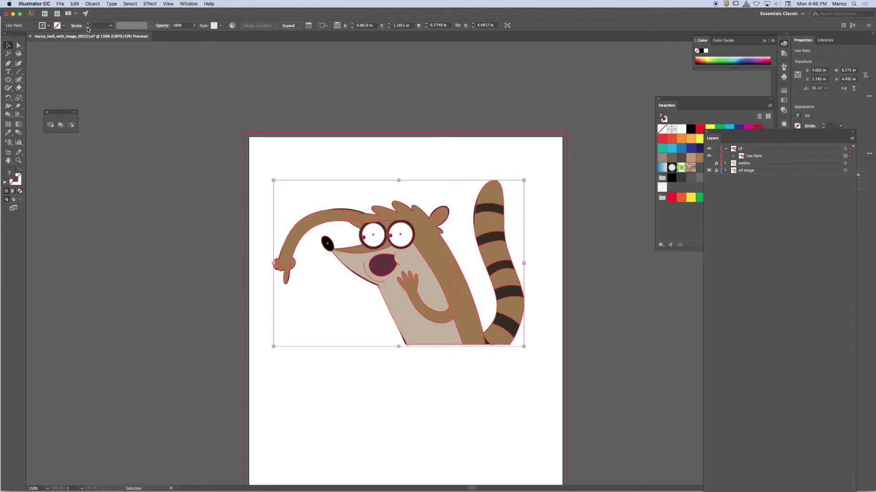
{"action": "left_click", "coordinate": [338, 158]}
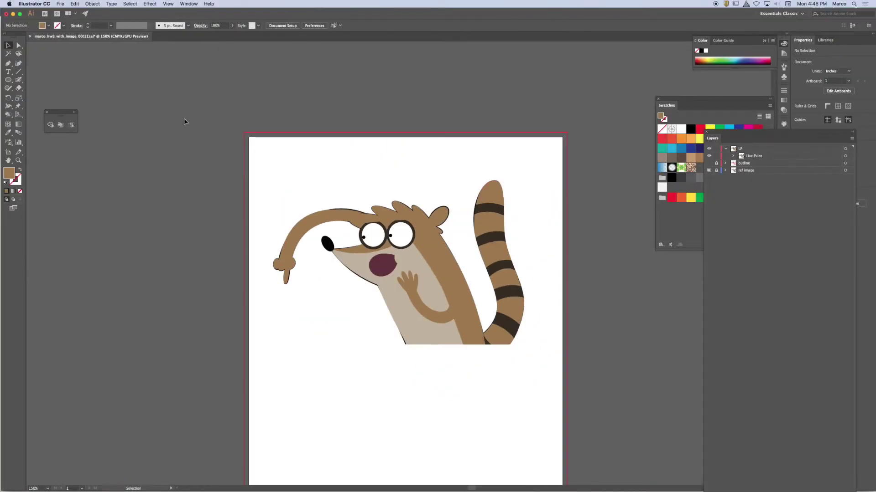
Hide the ref image layer and set the Live Paint group's stroke to None, viewed at 300%
{"action": "key", "text": "super+a"}
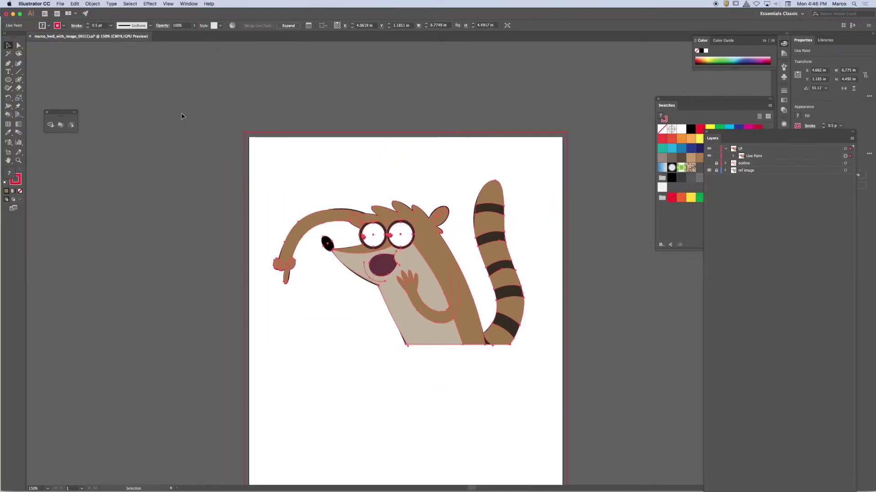
{"action": "key", "text": "super+shift+a"}
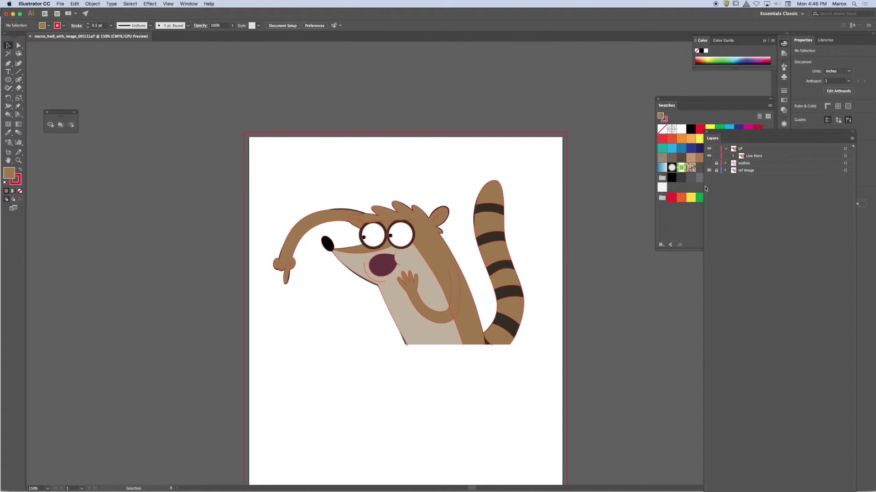
{"action": "left_click", "coordinate": [709, 170]}
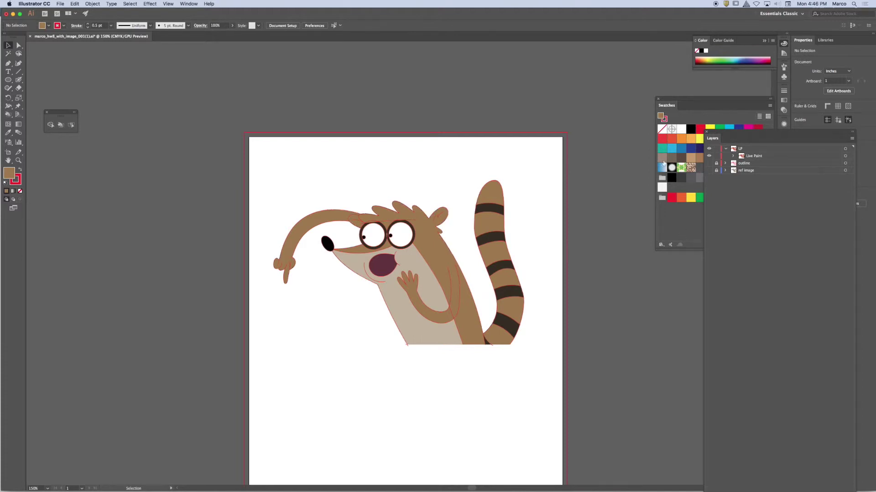
{"action": "left_click", "coordinate": [415, 289]}
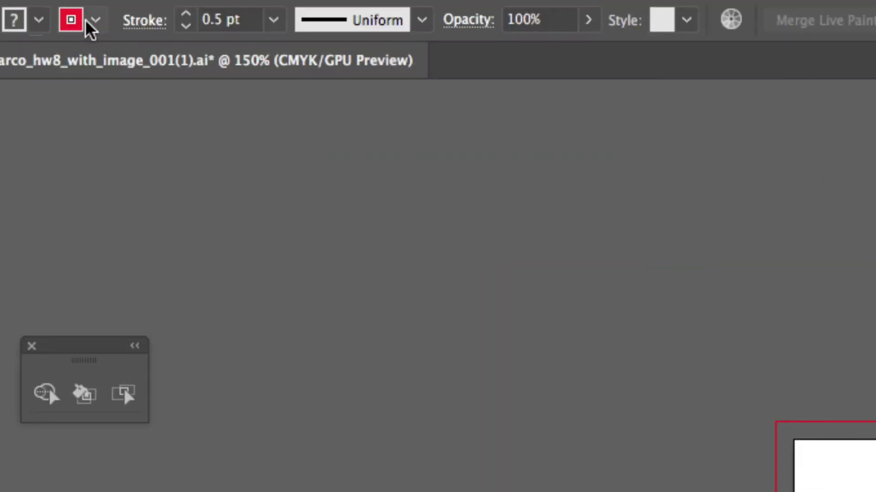
{"action": "left_click", "coordinate": [57, 26]}
{"action": "left_click", "coordinate": [5, 38]}
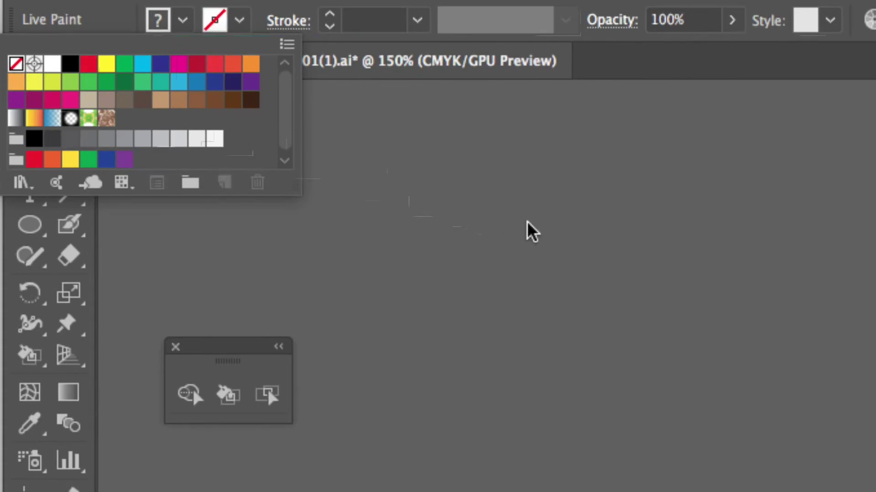
{"action": "left_click", "coordinate": [522, 237]}
{"action": "left_click", "coordinate": [355, 155]}
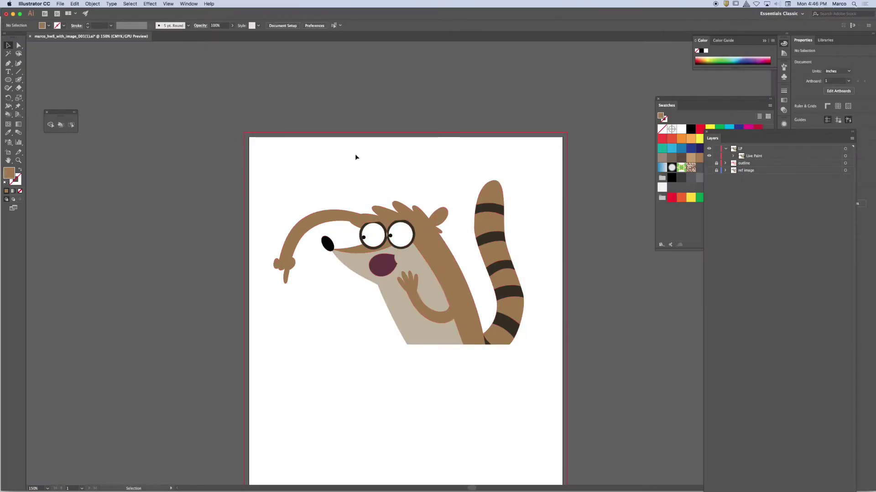
{"action": "key", "text": "super+equal"}
{"action": "key", "text": "super+equal"}
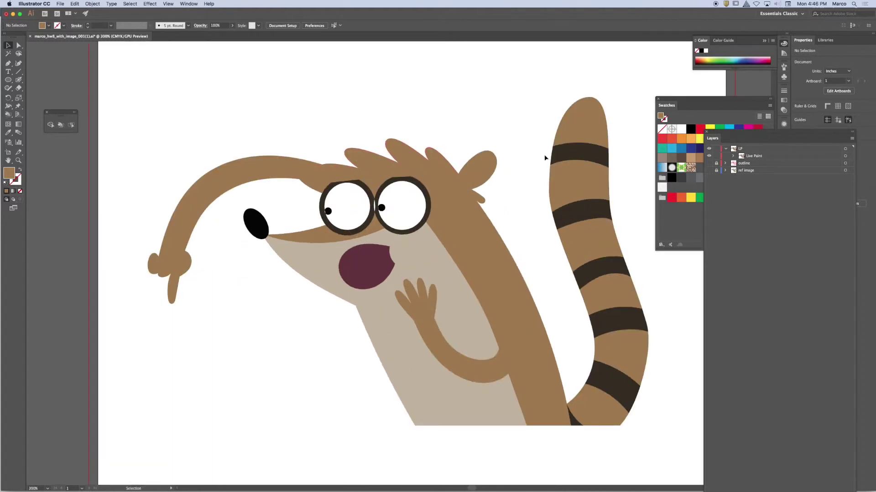
{"action": "scroll", "coordinate": [674, 398], "scroll_direction": "down", "scroll_amount": 3}
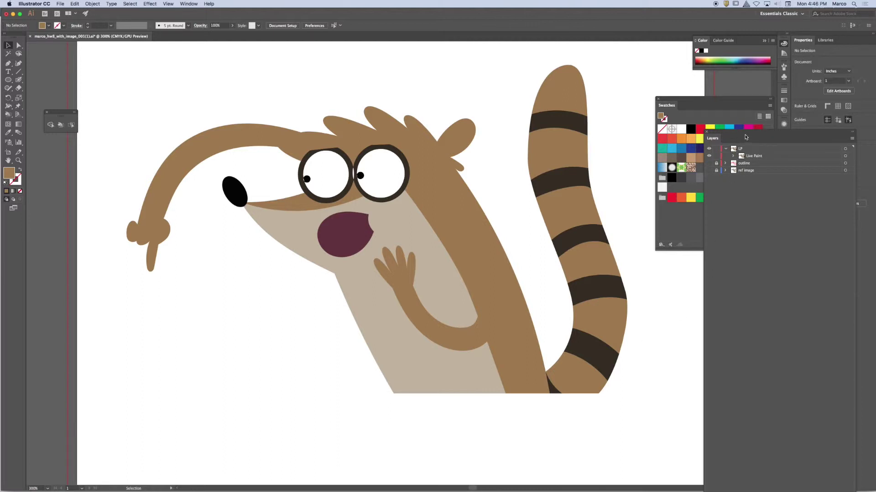
Enlarge the Layers panel, then lock and collapse the LP layer
{"action": "left_click_drag", "start_coordinate": [746, 134], "coordinate": [715, 76]}
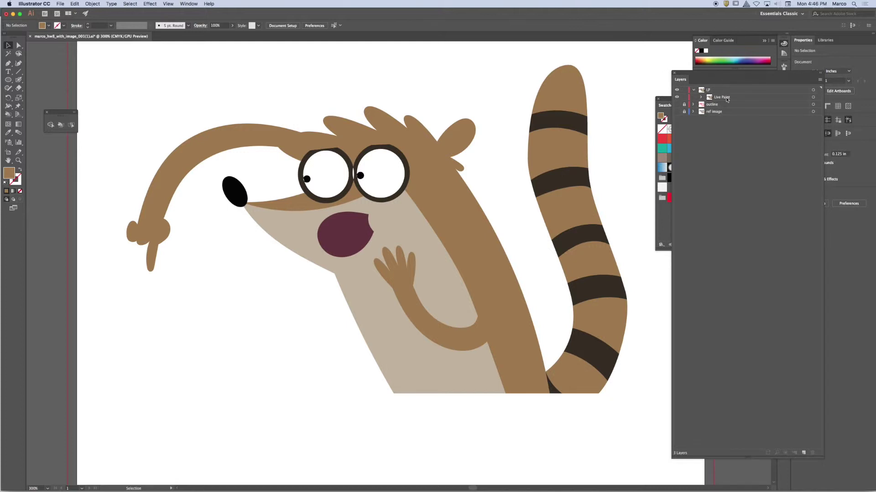
{"action": "left_click", "coordinate": [683, 90]}
{"action": "left_click", "coordinate": [693, 90]}
Duplicate the outline layer, move 'outline copy' above LP, show it and select its artwork
{"action": "left_click", "coordinate": [739, 98]}
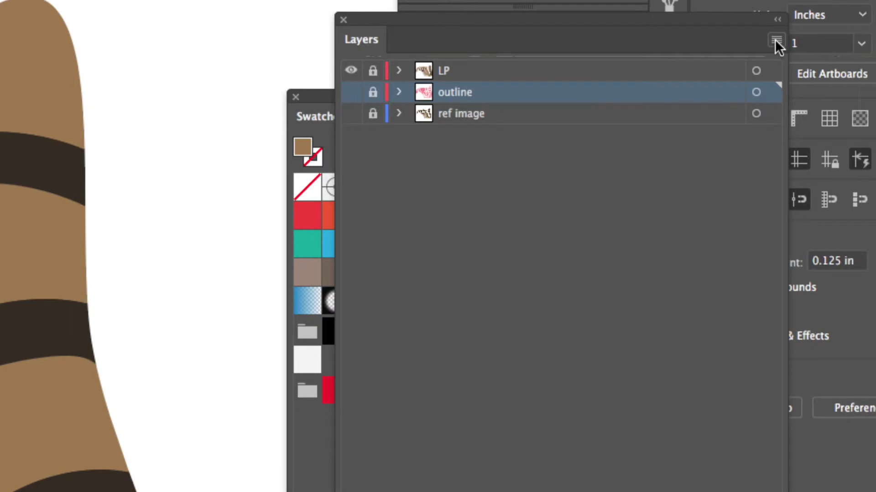
{"action": "left_click", "coordinate": [775, 40]}
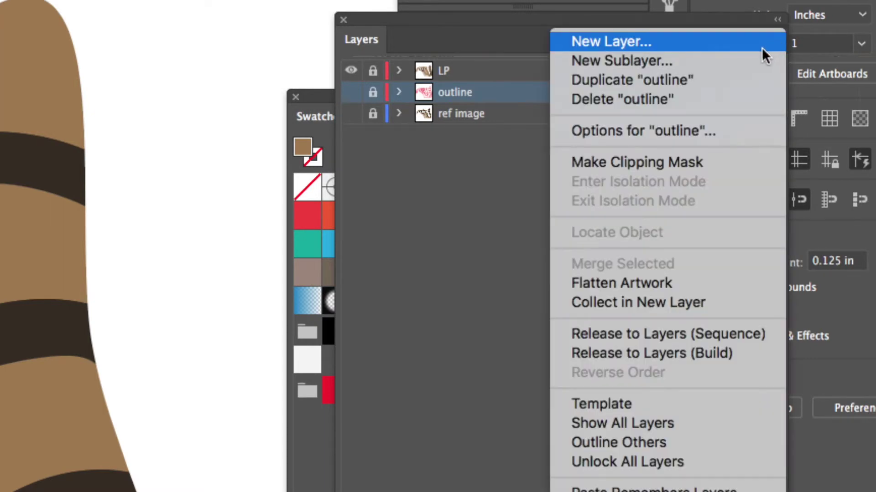
{"action": "left_click", "coordinate": [723, 79]}
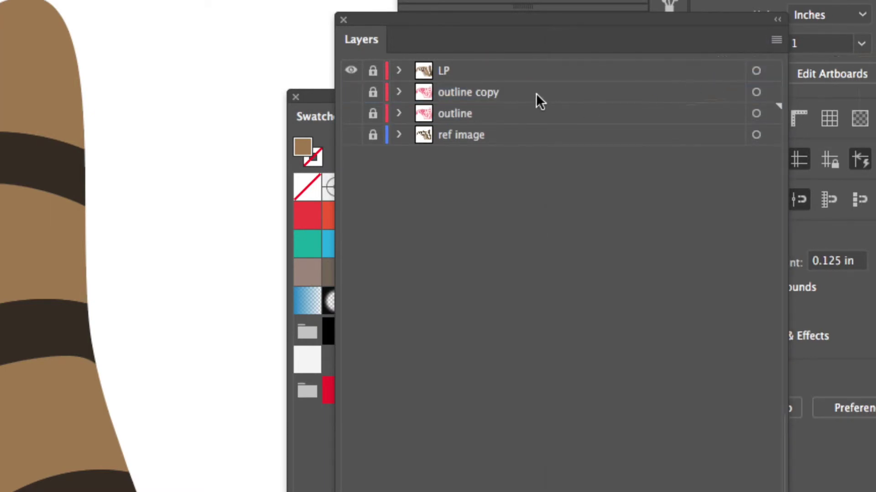
{"action": "left_click_drag", "start_coordinate": [535, 93], "coordinate": [527, 57]}
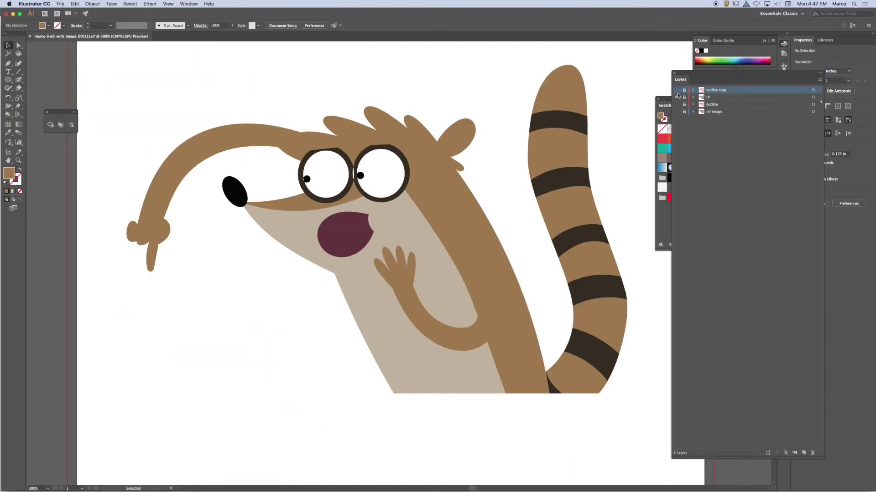
{"action": "left_click", "coordinate": [677, 91]}
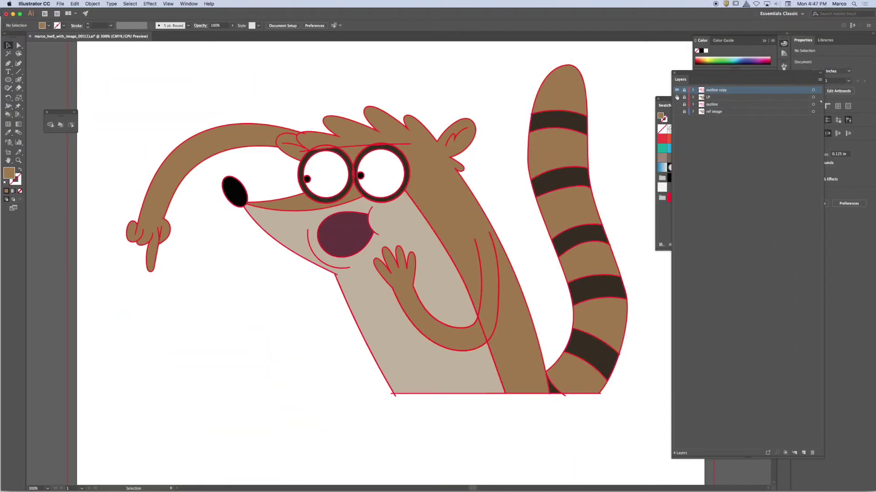
{"action": "left_click", "coordinate": [816, 90]}
{"action": "left_click", "coordinate": [19, 184]}
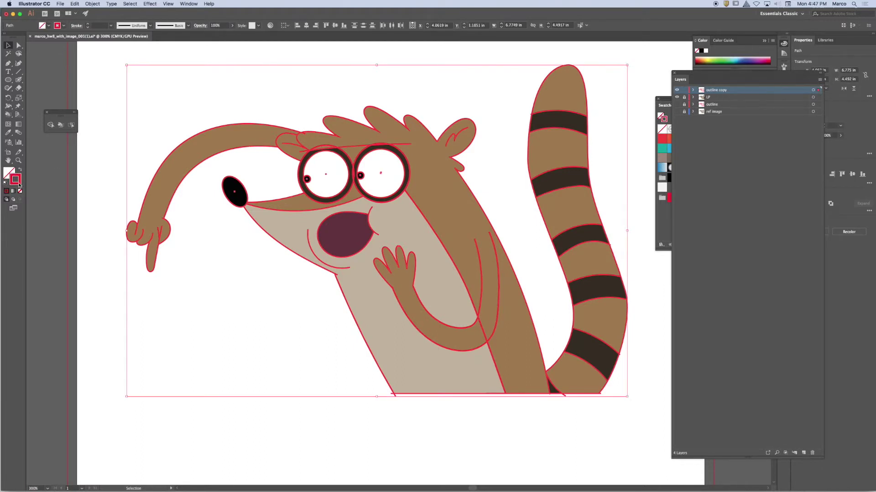
Make the outline copy strokes black at 2 pt stroke weight
{"action": "left_click", "coordinate": [64, 26]}
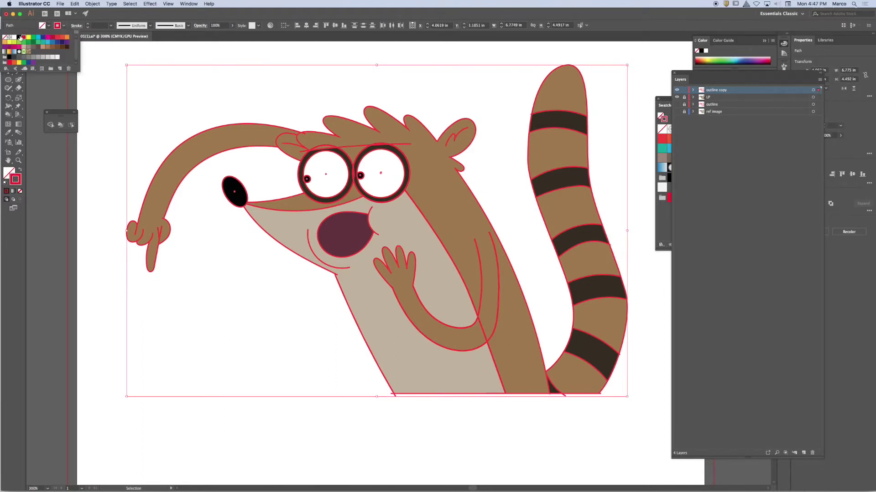
{"action": "left_click", "coordinate": [19, 37]}
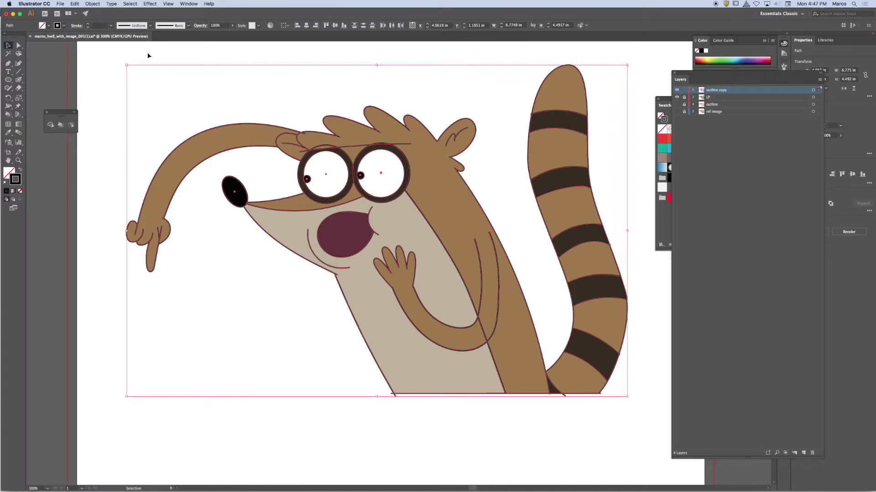
{"action": "left_click", "coordinate": [87, 26]}
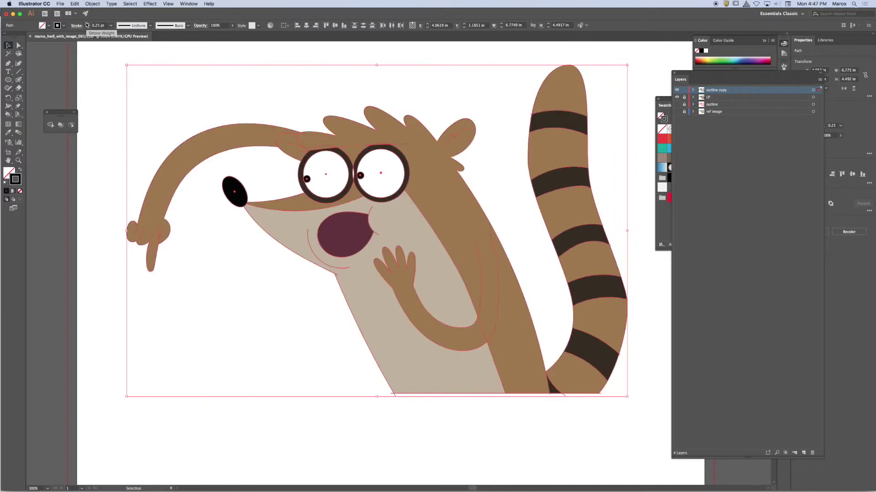
{"action": "left_click", "coordinate": [88, 24]}
{"action": "left_click", "coordinate": [88, 24]}
{"action": "left_click", "coordinate": [88, 24]}
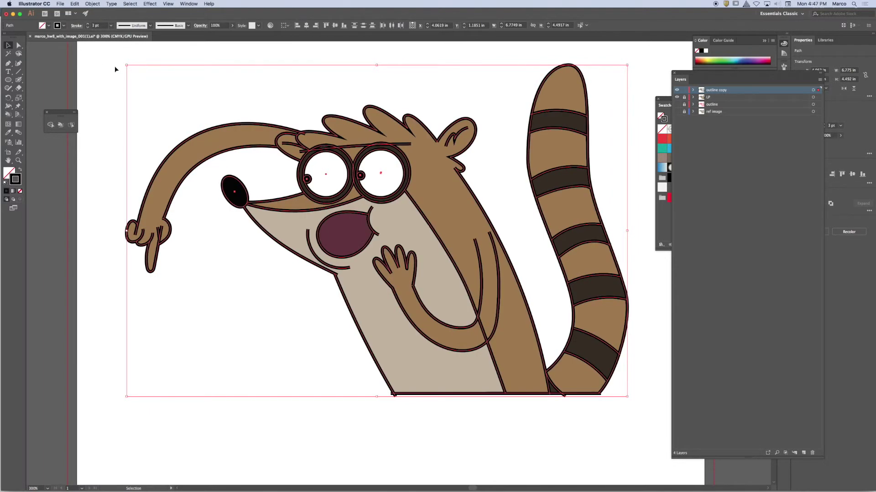
{"action": "left_click", "coordinate": [88, 27]}
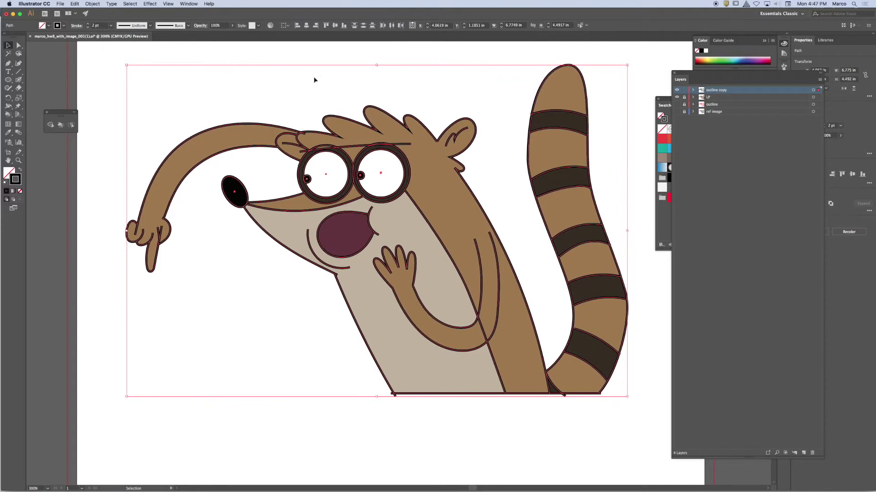
Deselect, then hide outline copy and LP so only the ref image layer shows
{"action": "left_click", "coordinate": [112, 124]}
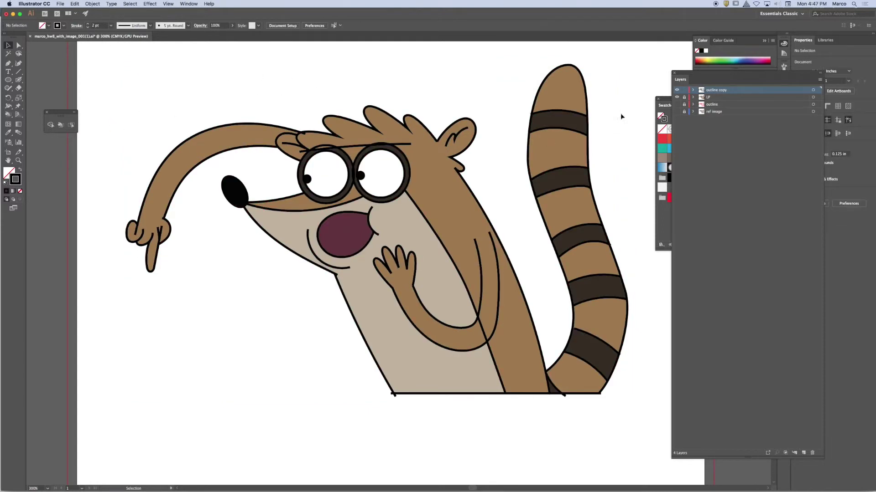
{"action": "left_click", "coordinate": [676, 90]}
{"action": "left_click", "coordinate": [676, 97]}
{"action": "left_click", "coordinate": [677, 112]}
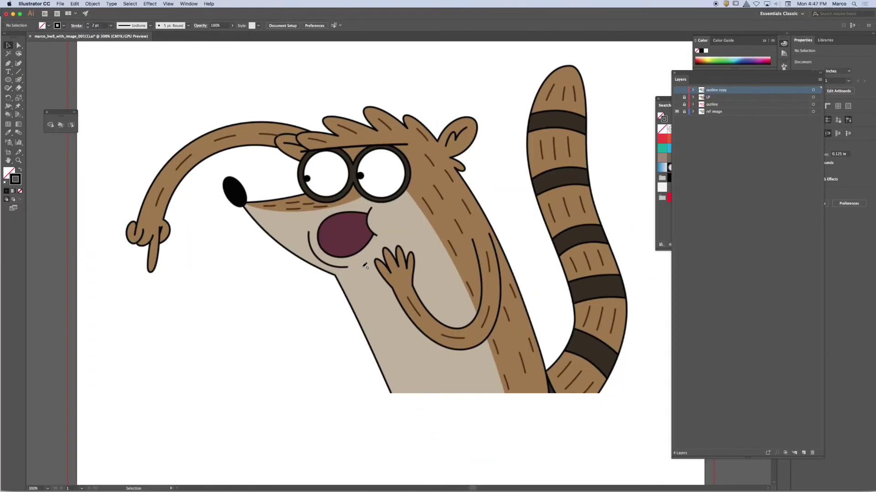
Show the outline copy layer, select all its paths, and apply Round Cap in the Stroke panel
{"action": "left_click", "coordinate": [676, 90]}
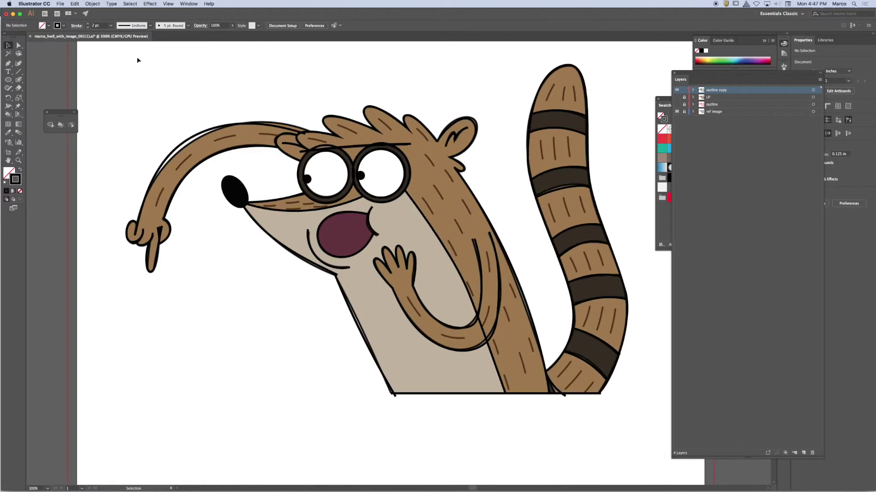
{"action": "key", "text": "super+a"}
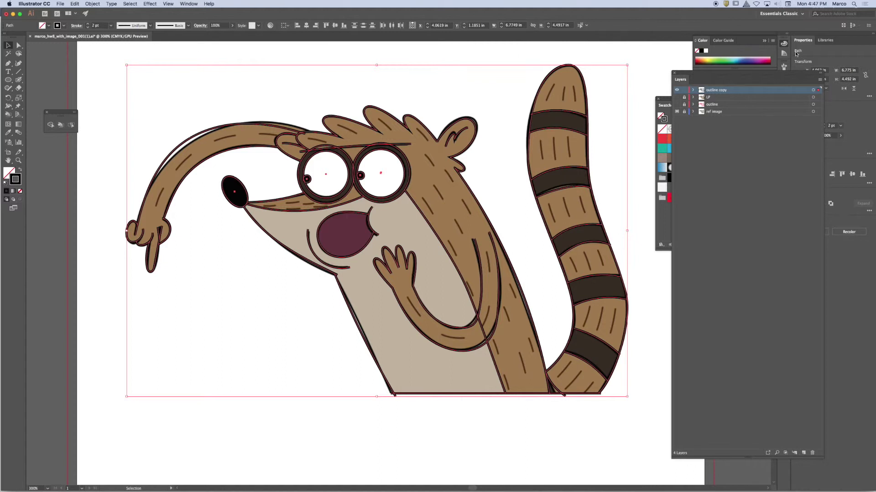
{"action": "left_click", "coordinate": [792, 75]}
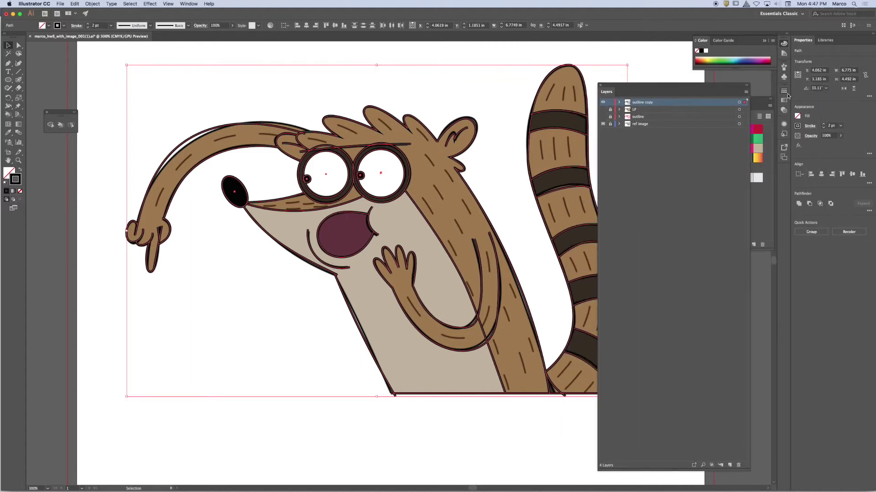
{"action": "left_click", "coordinate": [783, 91]}
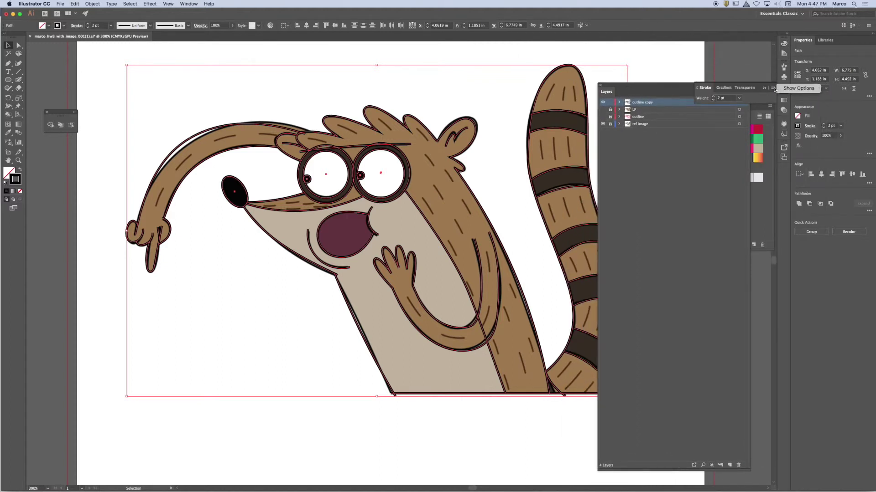
{"action": "left_click", "coordinate": [705, 87]}
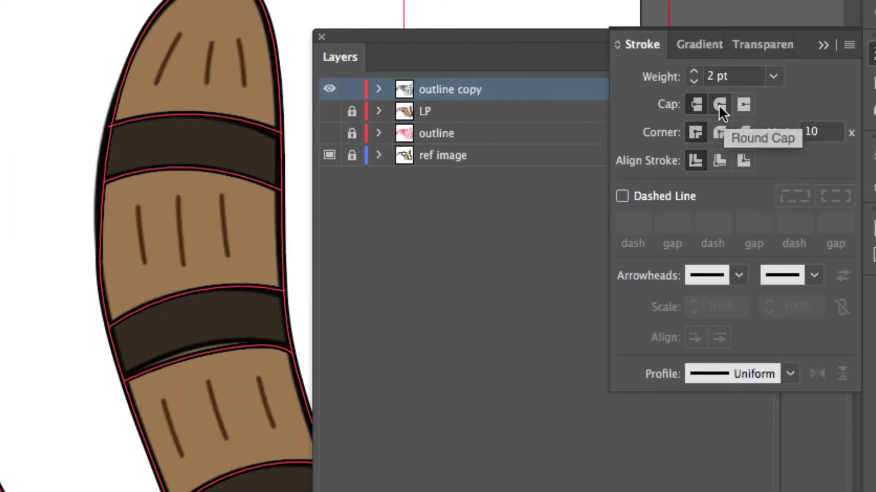
{"action": "left_click", "coordinate": [718, 105]}
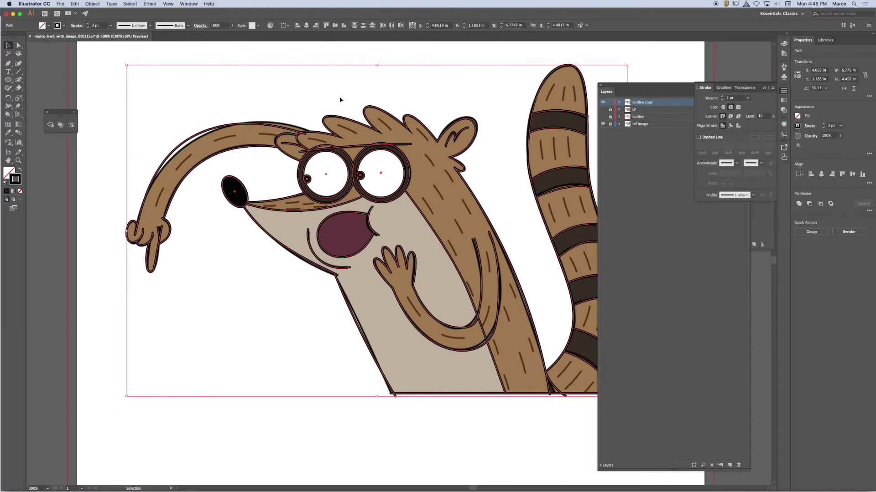
{"action": "left_click", "coordinate": [348, 454]}
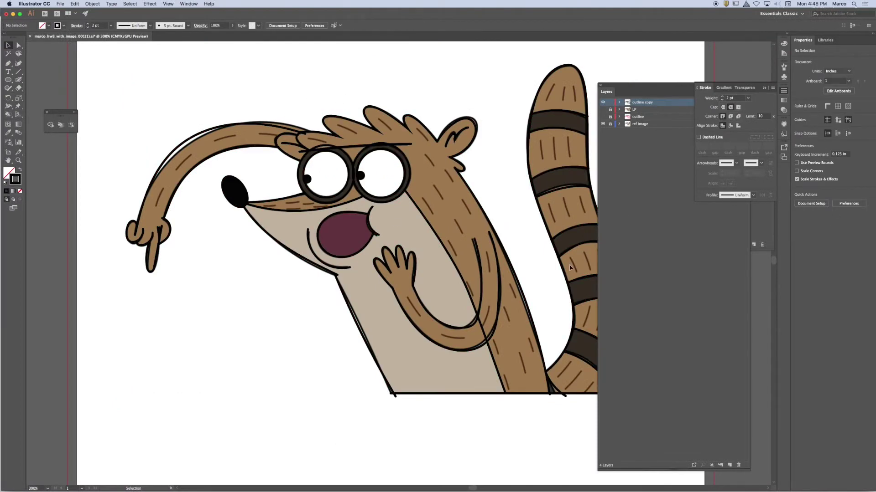
Hide the ref image layer, show LP, and zoom in on the raccoon's body
{"action": "left_click", "coordinate": [602, 124]}
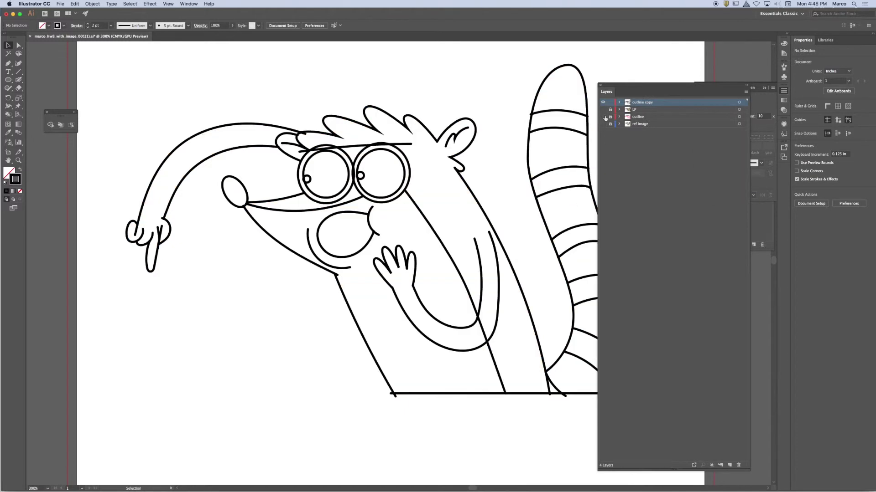
{"action": "left_click", "coordinate": [602, 110]}
{"action": "left_click_drag", "start_coordinate": [484, 243], "coordinate": [444, 191]}
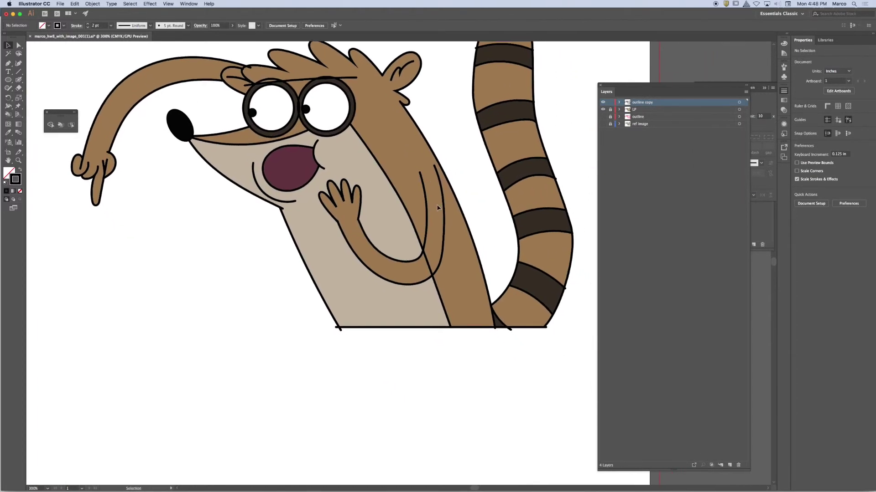
{"action": "scroll", "coordinate": [433, 202], "scroll_direction": "up", "scroll_amount": 1}
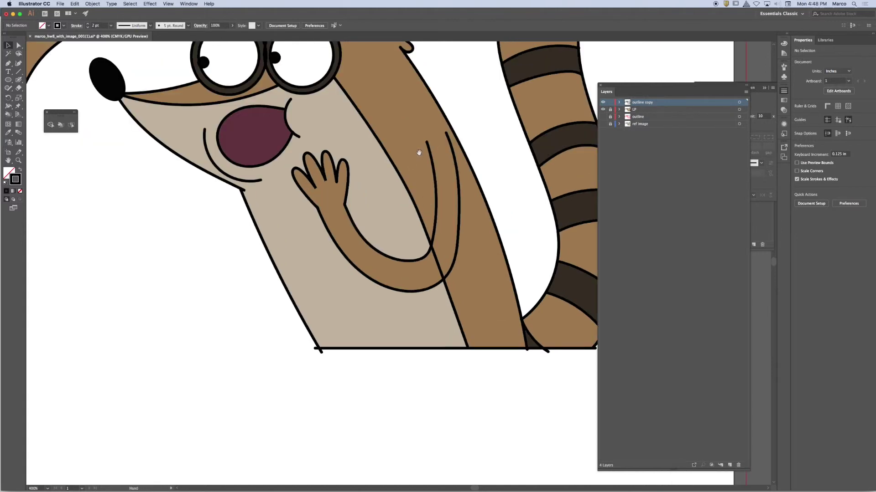
{"action": "scroll", "coordinate": [437, 222], "scroll_direction": "up", "scroll_amount": 1}
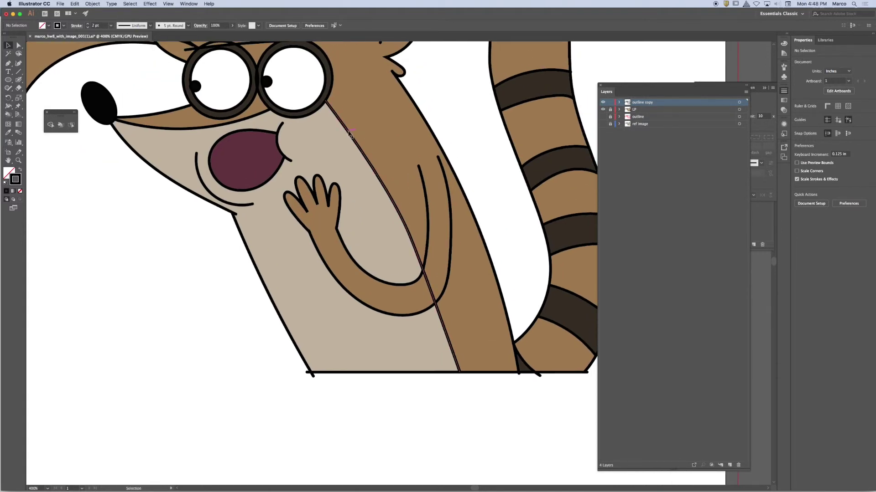
Remove the stray line down the raccoon's body and zoom back out to the whole raccoon
{"action": "left_click", "coordinate": [349, 134]}
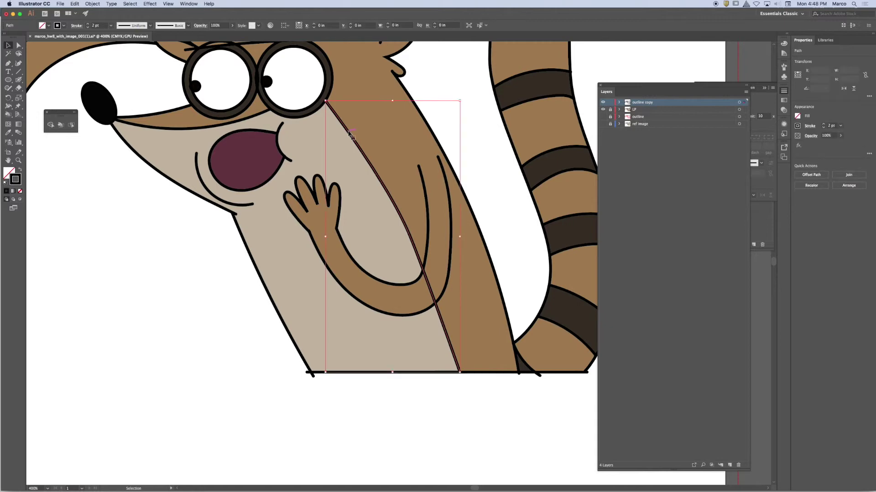
{"action": "left_click", "coordinate": [312, 147]}
{"action": "left_click", "coordinate": [241, 121]}
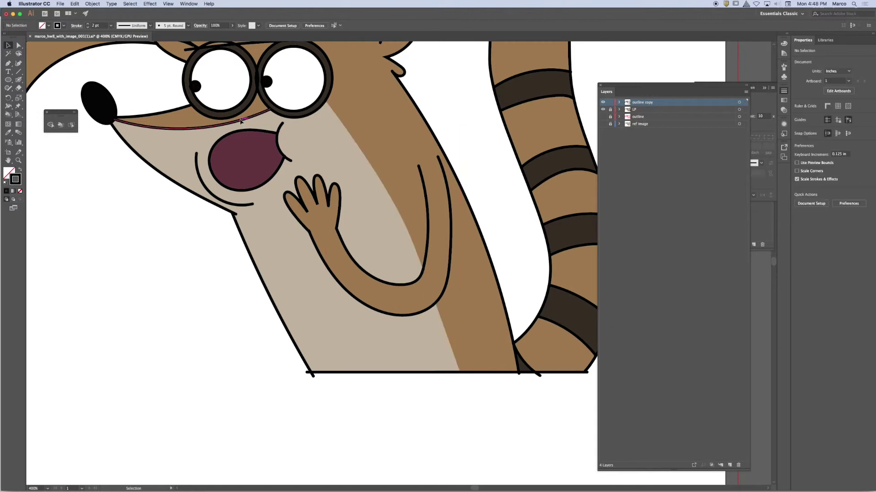
{"action": "key", "text": "super+shift+a"}
{"action": "left_click_drag", "start_coordinate": [383, 133], "coordinate": [368, 164]}
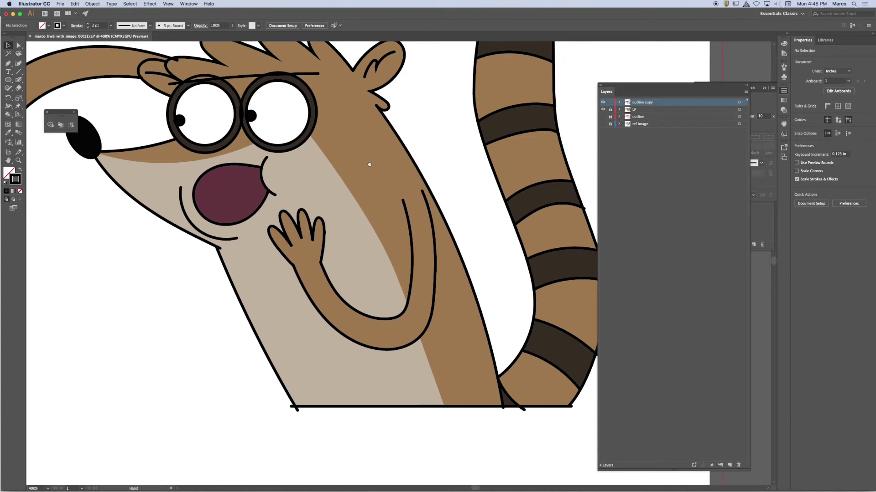
{"action": "key", "text": "super+minus"}
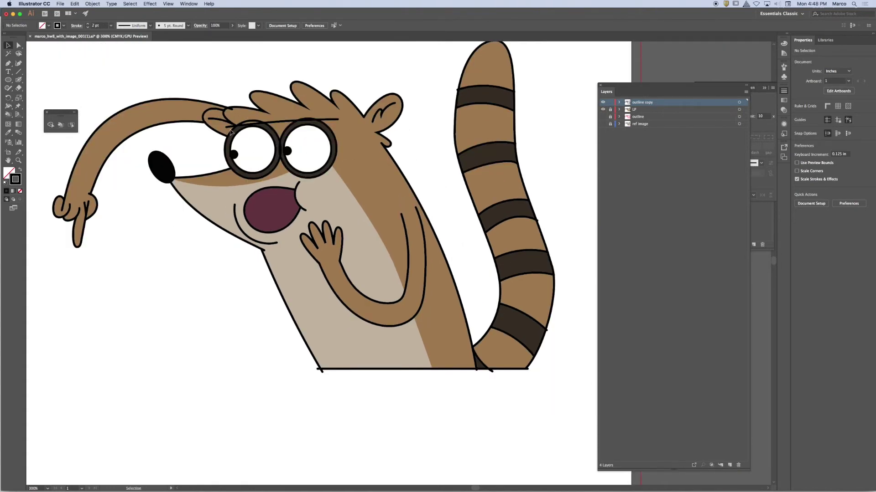
{"action": "left_click", "coordinate": [251, 124]}
{"action": "left_click", "coordinate": [308, 164]}
{"action": "scroll", "coordinate": [312, 149], "scroll_direction": "up", "scroll_amount": 2}
{"action": "scroll", "coordinate": [311, 149], "scroll_direction": "left", "scroll_amount": 2}
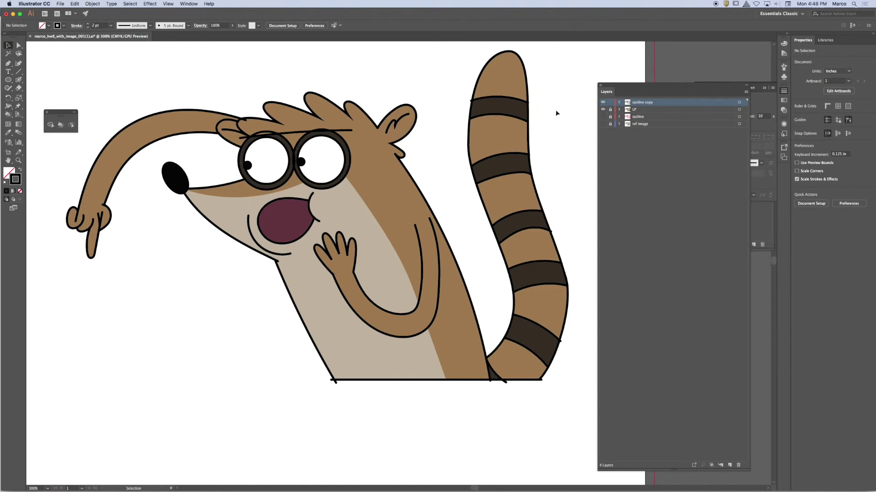
Enlarge the ARTS 53 Homework 009 assignment page in the browser, then return to Illustrator
{"action": "key", "text": "super+Tab"}
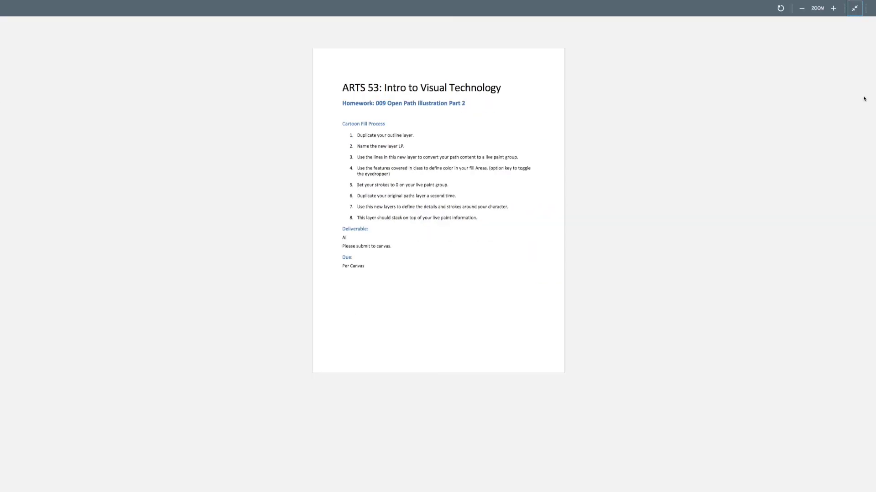
{"action": "left_click", "coordinate": [833, 8]}
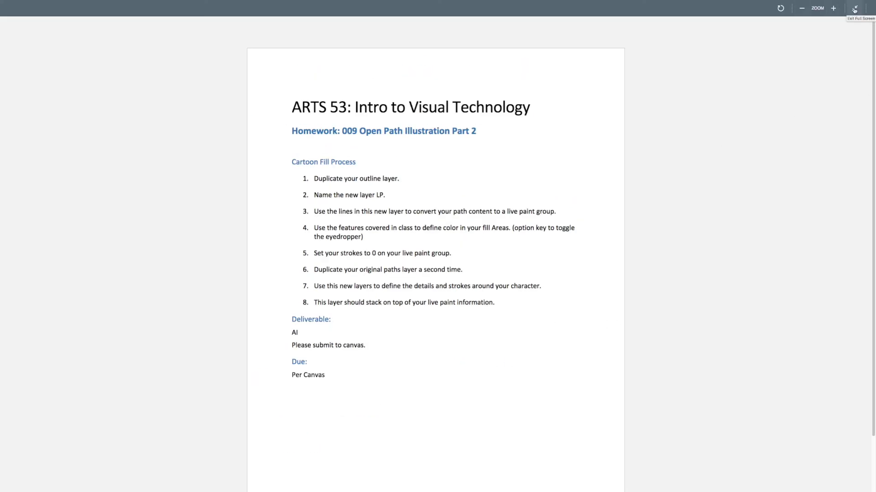
{"action": "key", "text": "super+Tab"}
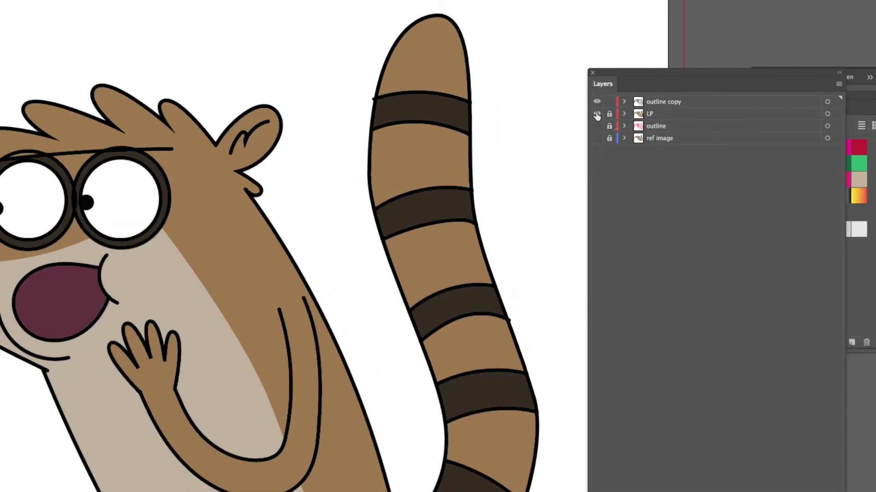
Toggle the LP, outline, and outline copy layers to compare them, ending with outline copy shown
{"action": "left_click_drag", "start_coordinate": [597, 116], "coordinate": [595, 106]}
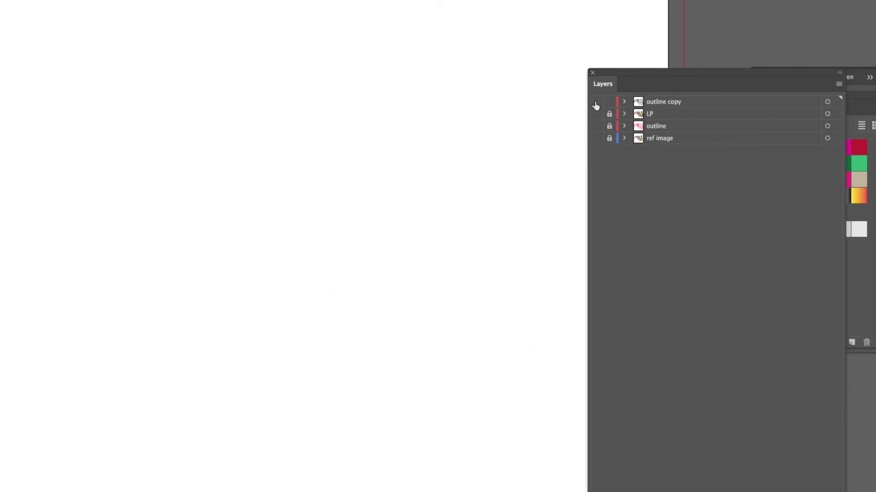
{"action": "left_click", "coordinate": [596, 126]}
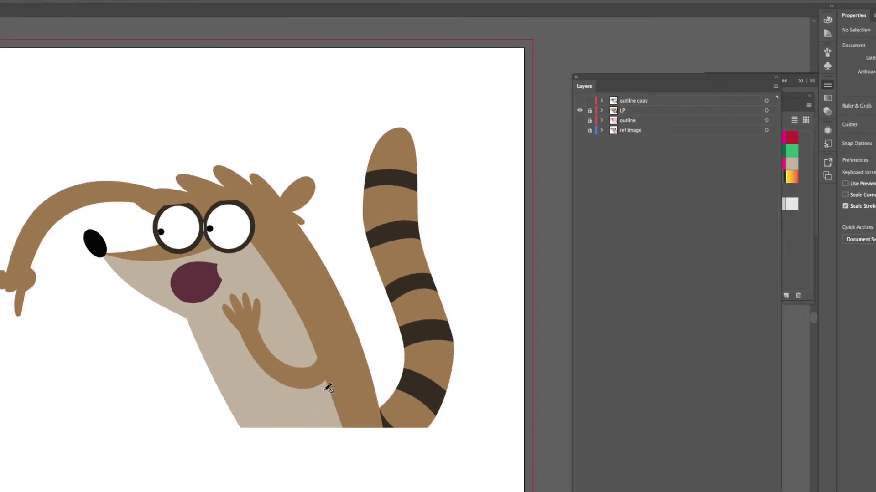
{"action": "left_click", "coordinate": [579, 109]}
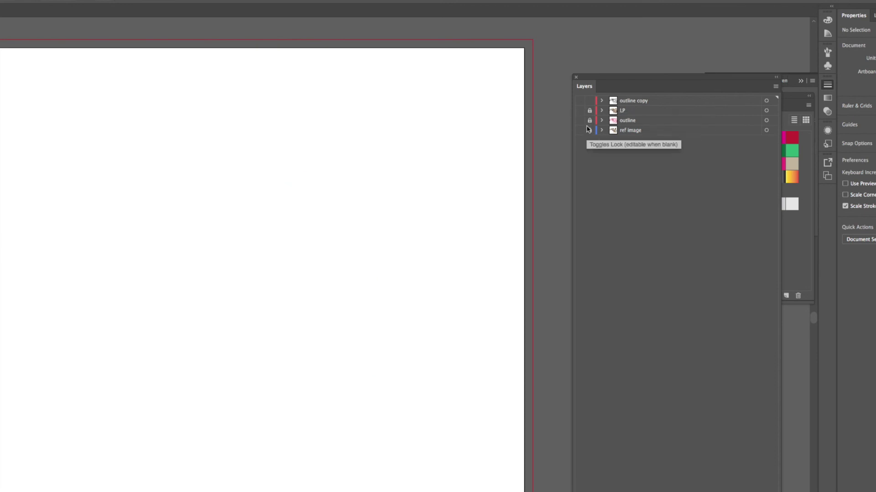
{"action": "left_click", "coordinate": [580, 121]}
{"action": "left_click", "coordinate": [579, 120]}
{"action": "left_click", "coordinate": [579, 102]}
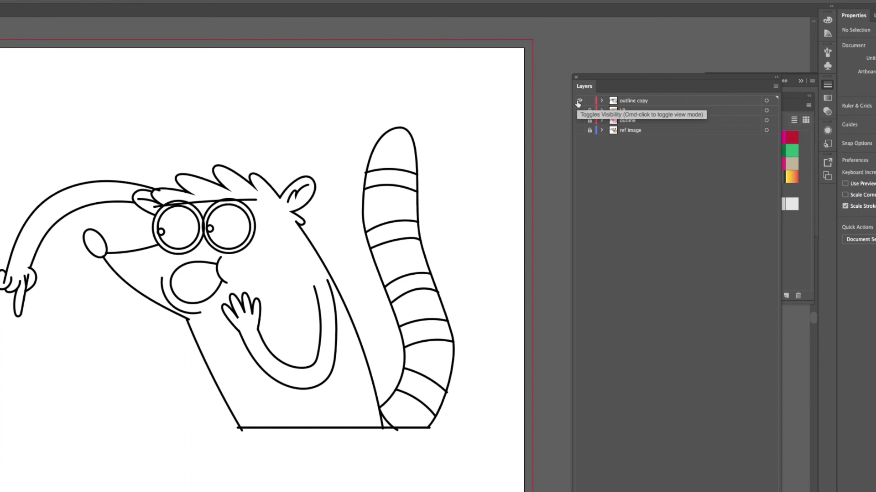
Rename the outline copy layer to 'trap'
{"action": "double_click", "coordinate": [633, 100]}
{"action": "type", "text": "trap"}
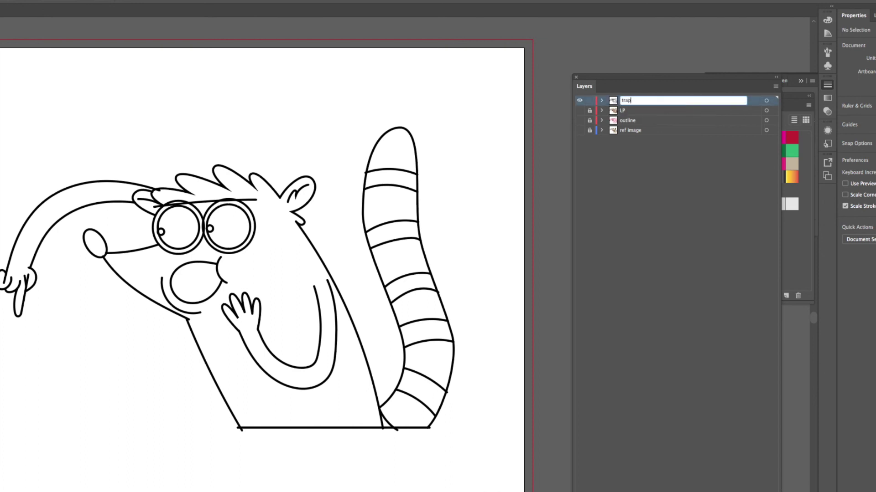
{"action": "left_click", "coordinate": [629, 233]}
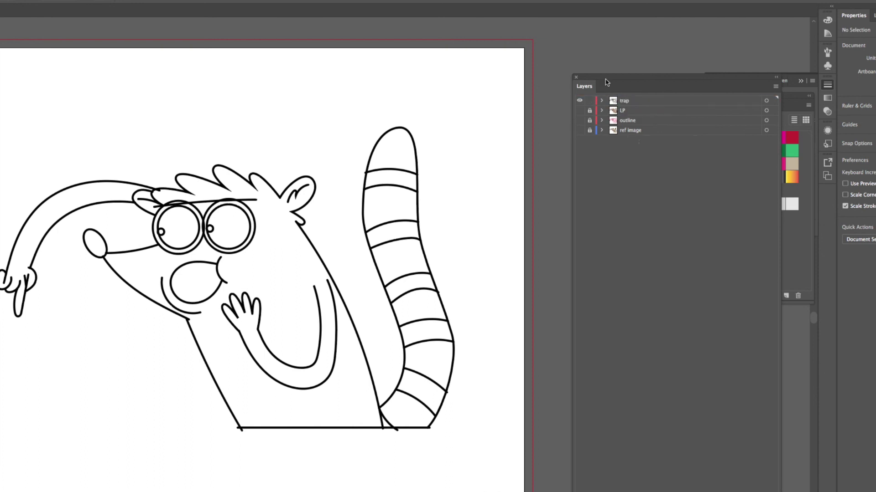
Show the LP colour layer and leave the trap outlines visible over it
{"action": "left_click", "coordinate": [578, 111]}
{"action": "left_click", "coordinate": [580, 101]}
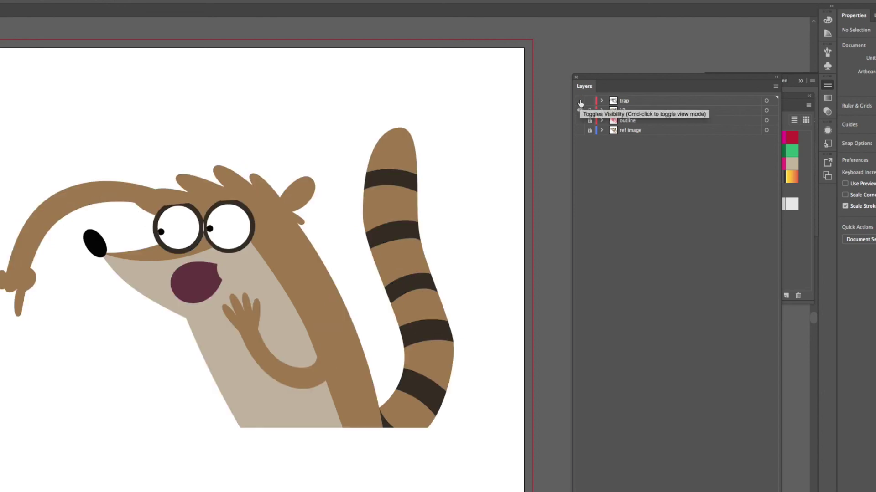
{"action": "left_click", "coordinate": [579, 101]}
{"action": "left_click", "coordinate": [580, 101]}
{"action": "left_click", "coordinate": [579, 101]}
{"action": "left_click", "coordinate": [579, 101]}
{"action": "left_click", "coordinate": [580, 101]}
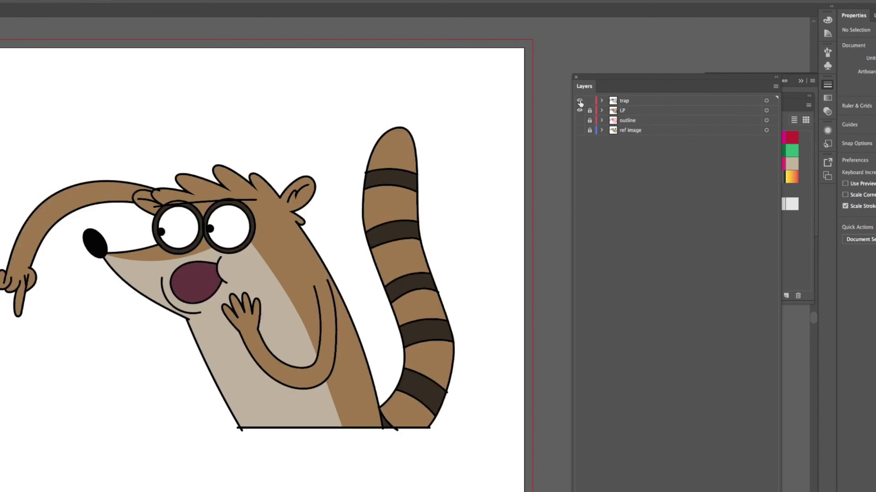